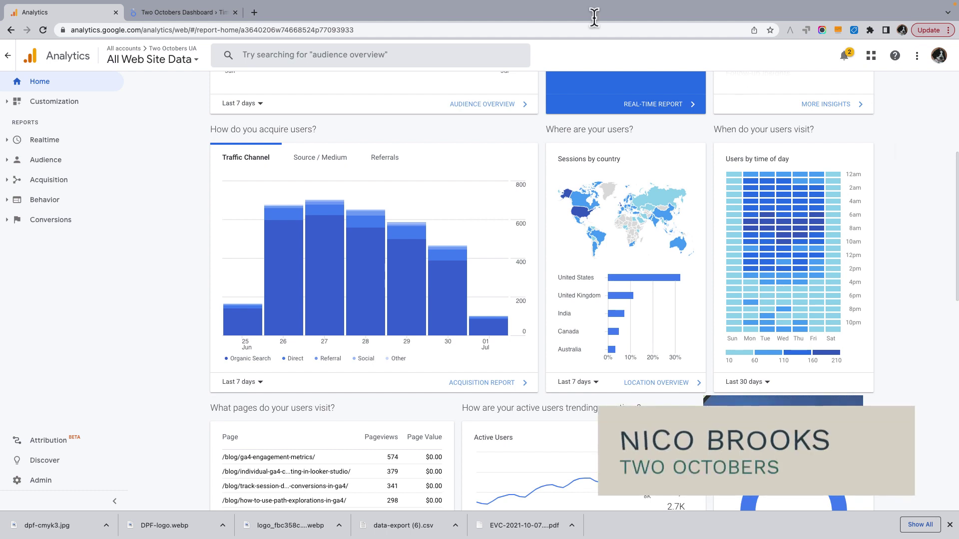
Step: View the Blog examples > Time of Day heat-map page in the Two Octobers Dashboard
mouse_move(837, 185)
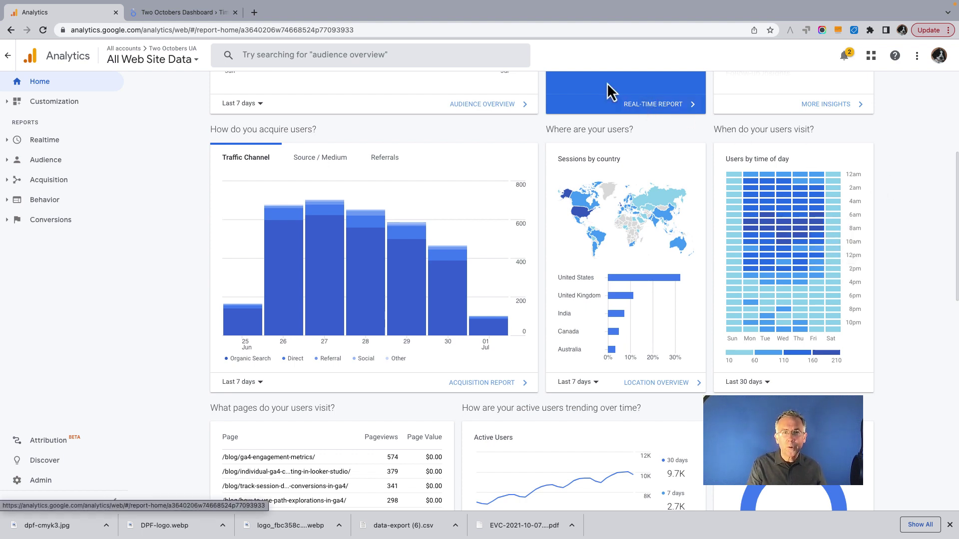
left_click(203, 11)
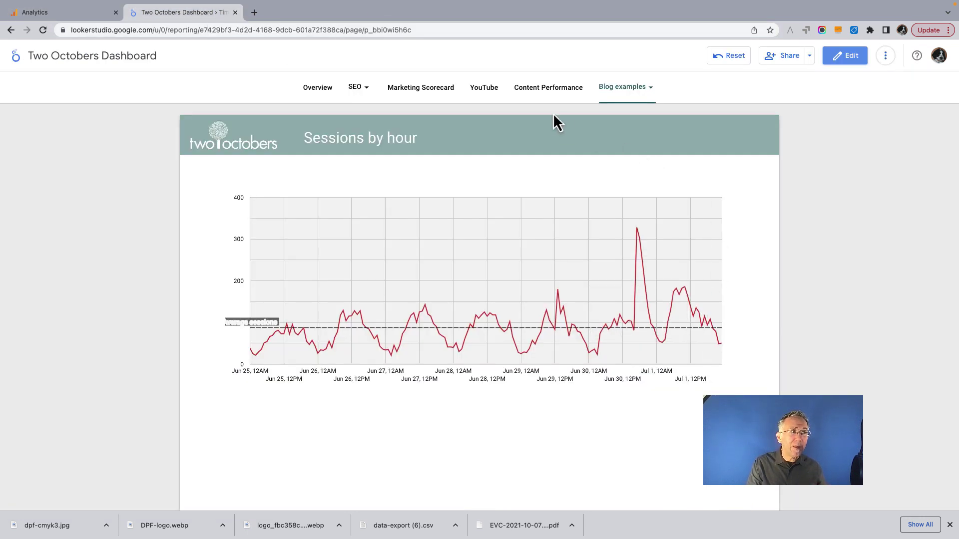
mouse_move(629, 88)
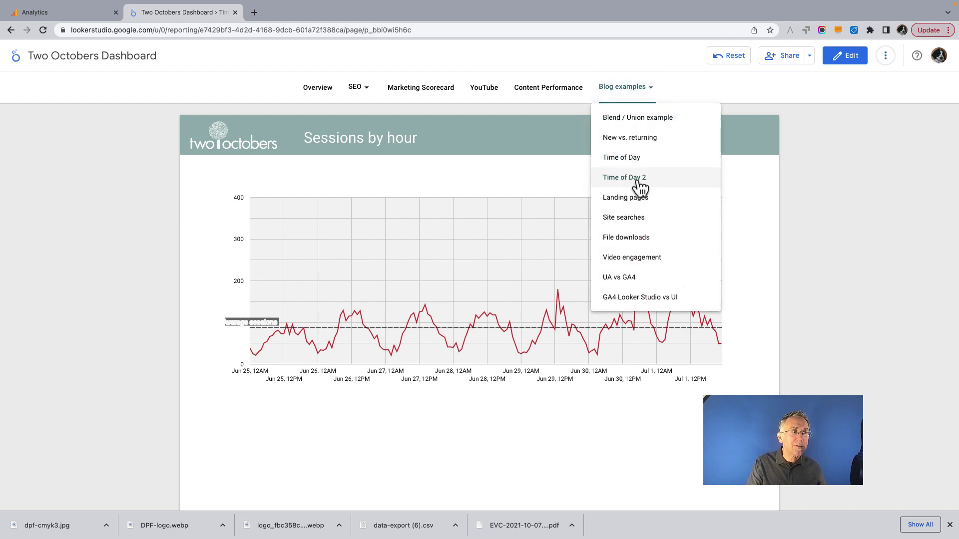
left_click(634, 159)
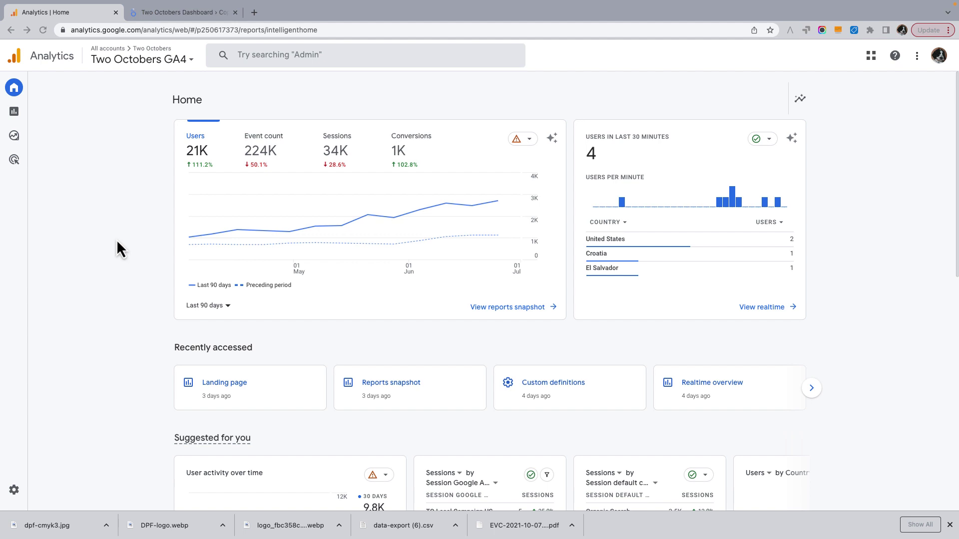
Step: Start a blank exploration displayed as a line chart
left_click(15, 143)
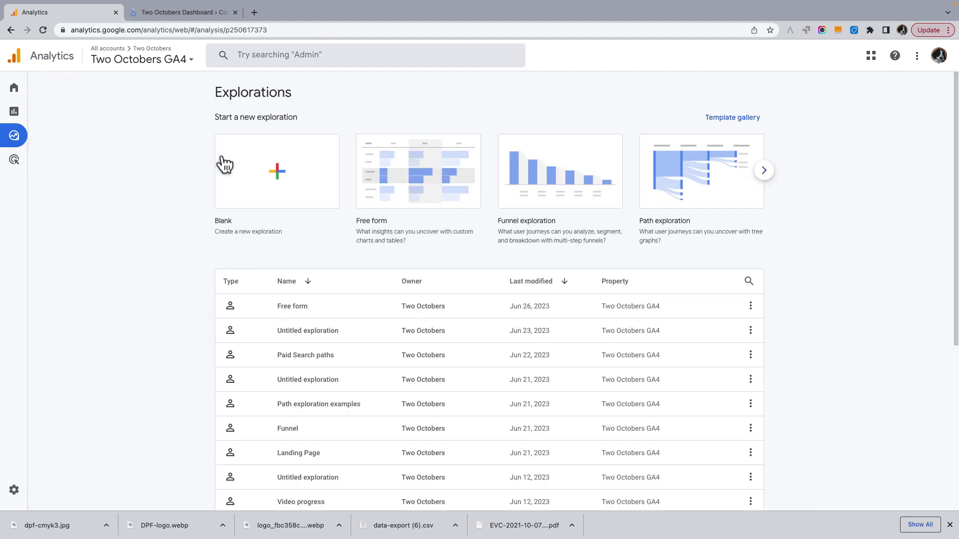
left_click(285, 179)
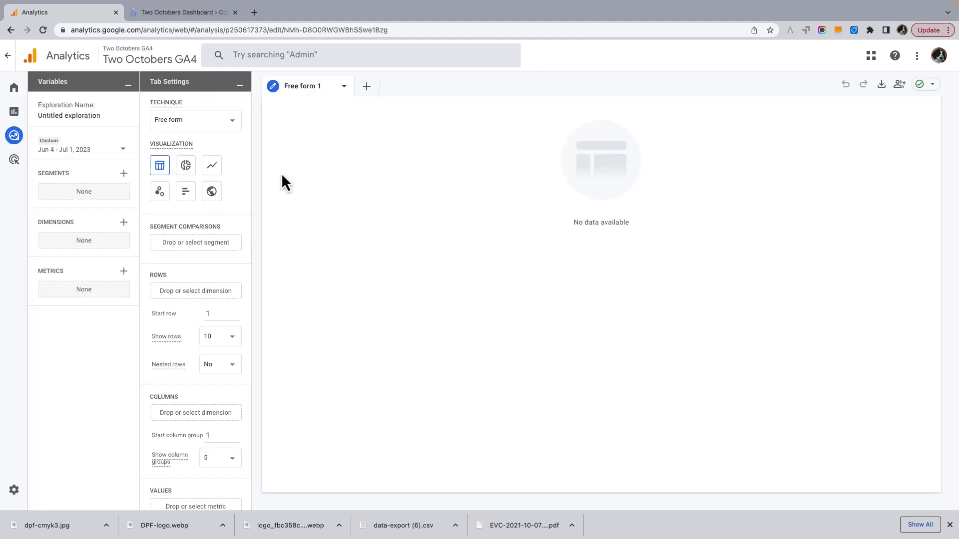
left_click(212, 168)
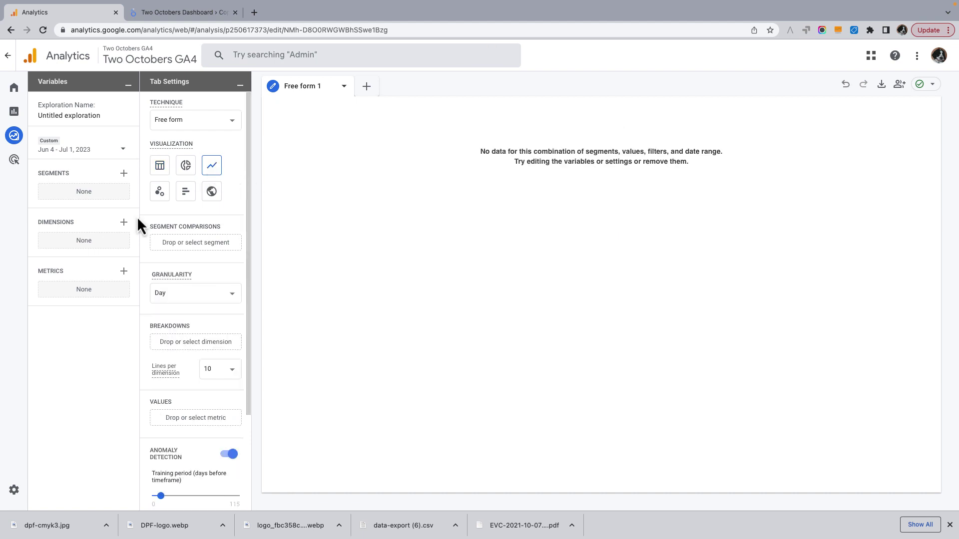
Step: Import the Sessions metric, plot it as the chart's values, and set granularity to Hour
left_click(123, 271)
left_click(444, 55)
type("Sessions")
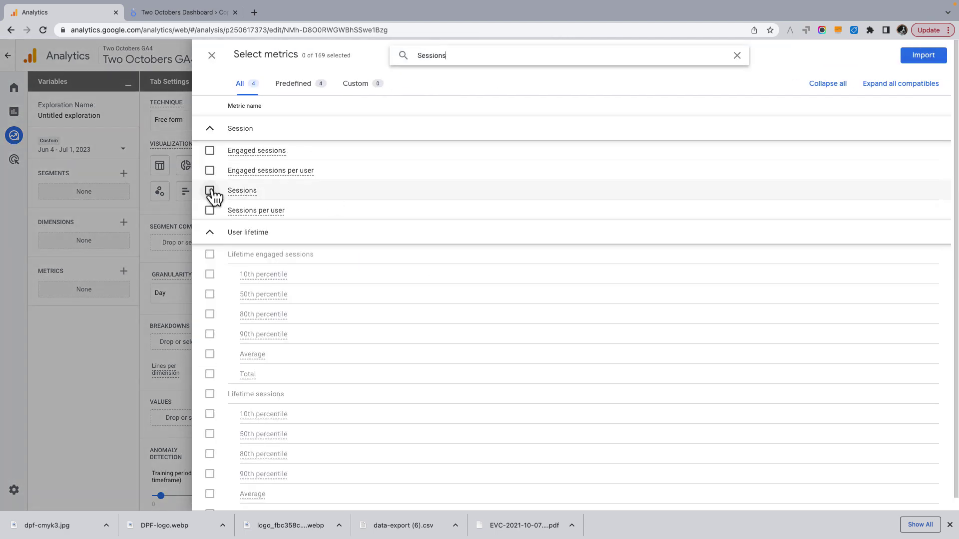
left_click(210, 190)
left_click(923, 55)
left_click_drag(44, 290, 163, 418)
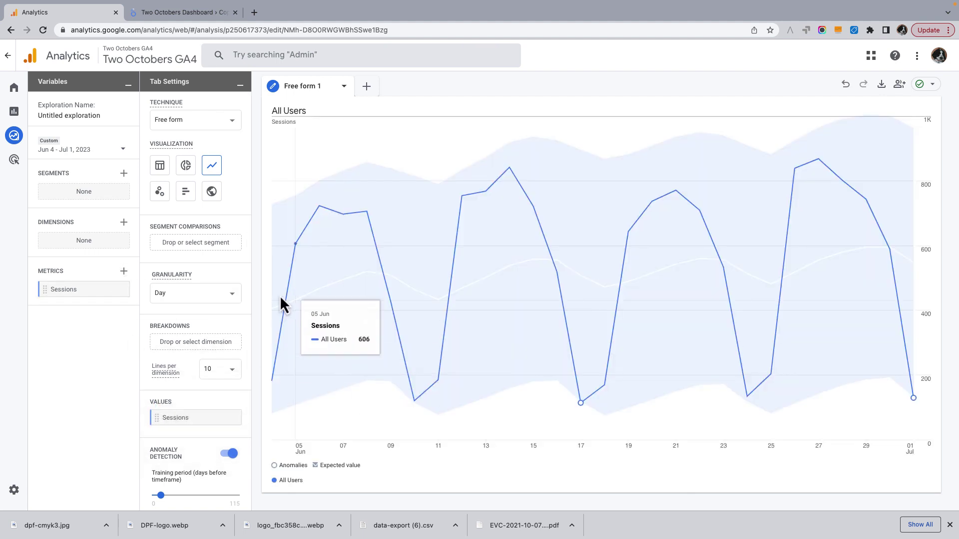
left_click(232, 300)
left_click(204, 272)
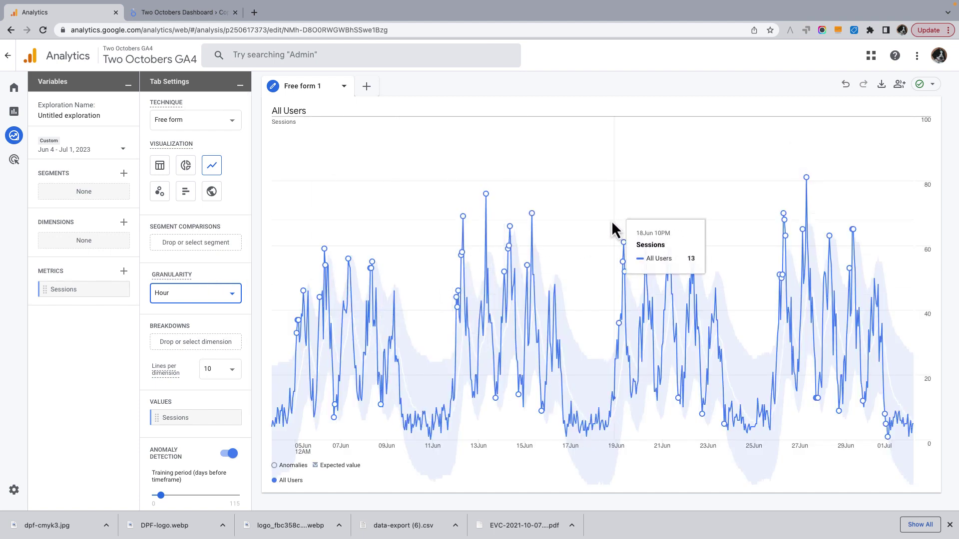
Step: Set the exploration's date range to Last 7 days, Jun 25 – Jul 1, 2023
left_click(125, 156)
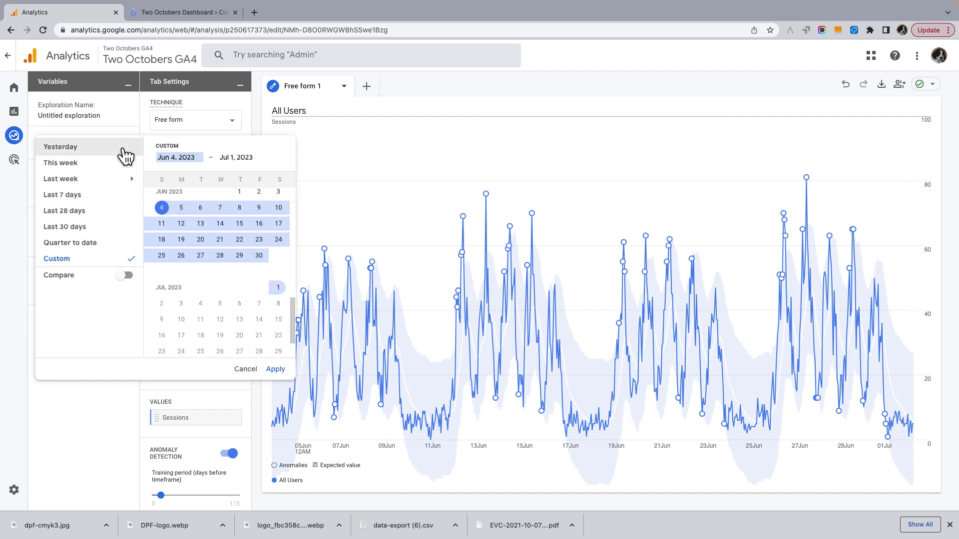
left_click(73, 199)
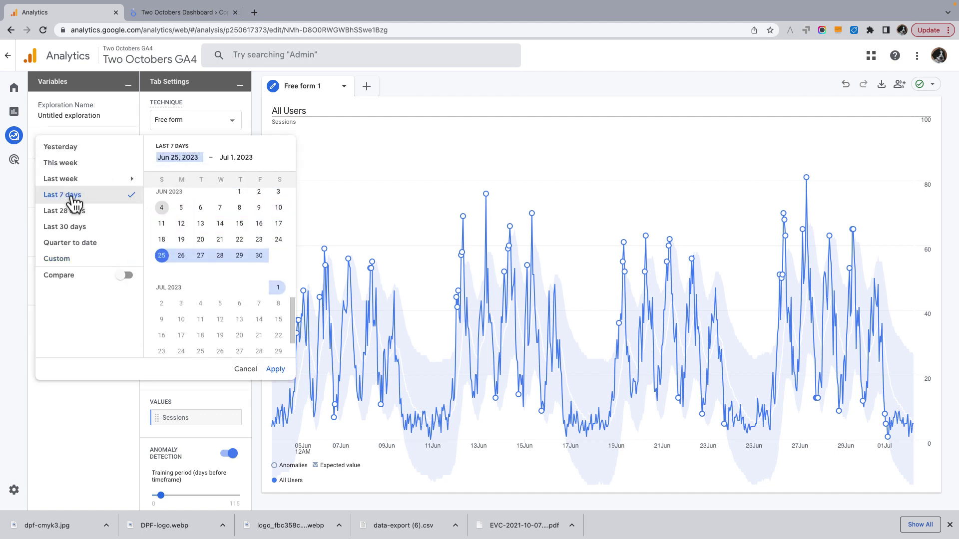
left_click(276, 369)
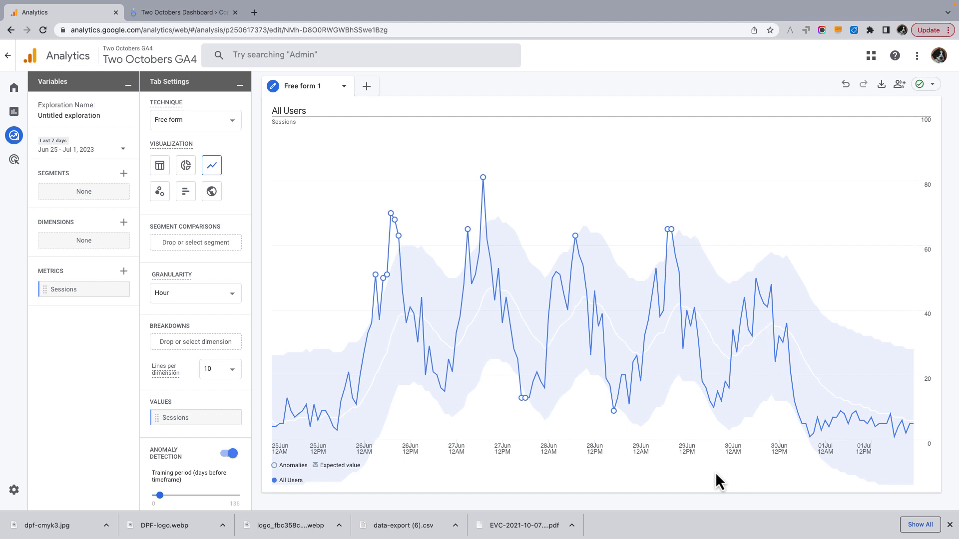
mouse_move(894, 432)
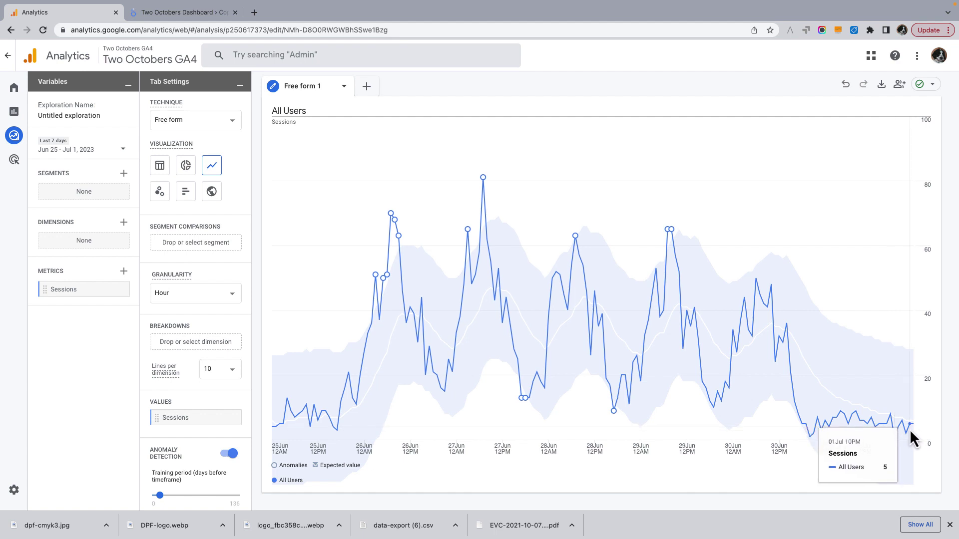
left_click(112, 149)
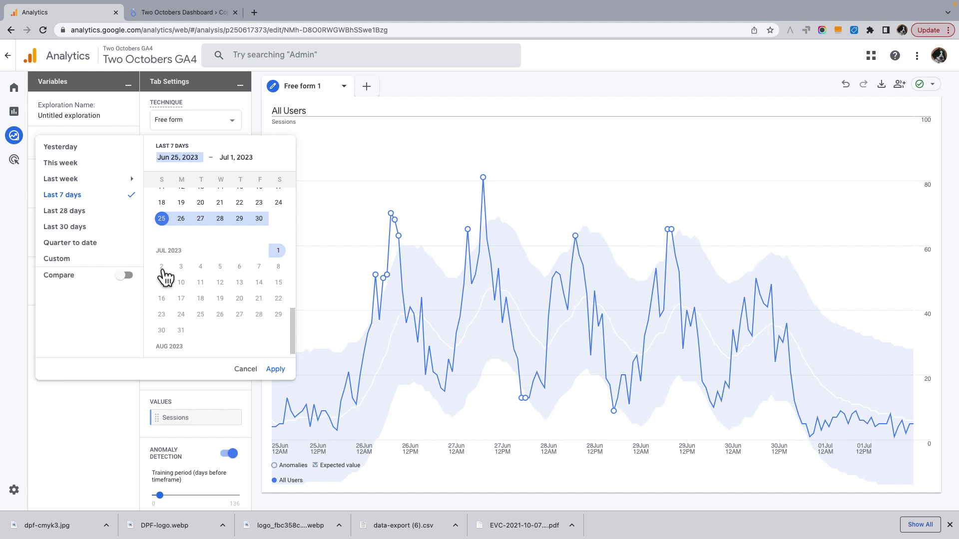
mouse_move(405, 195)
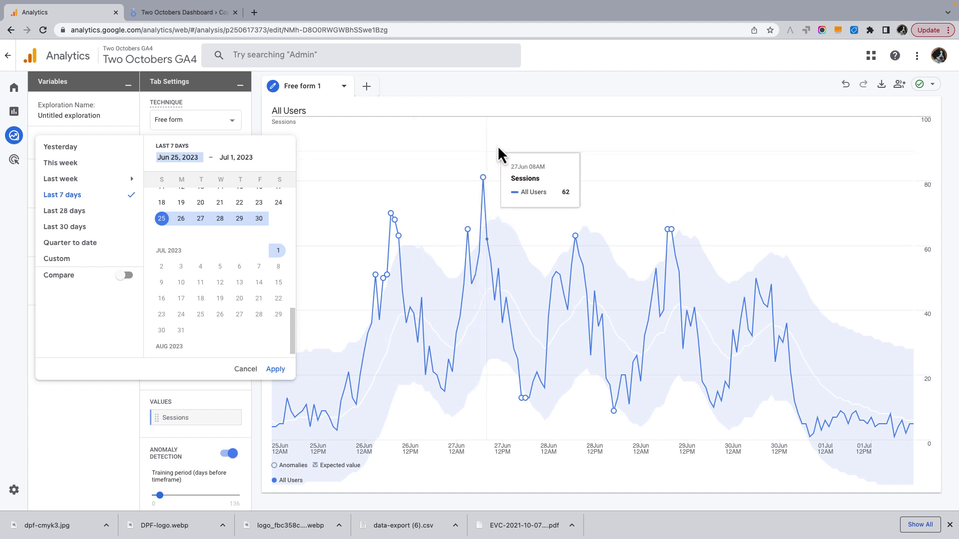
left_click(99, 435)
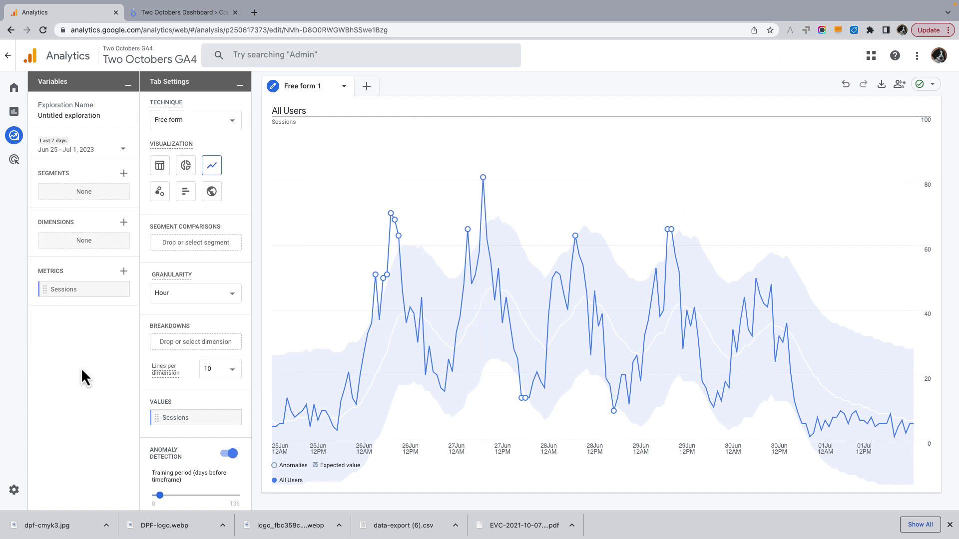
Step: Open Reports > Acquisition > Traffic acquisition and scroll through the channel-group sessions
left_click(49, 115)
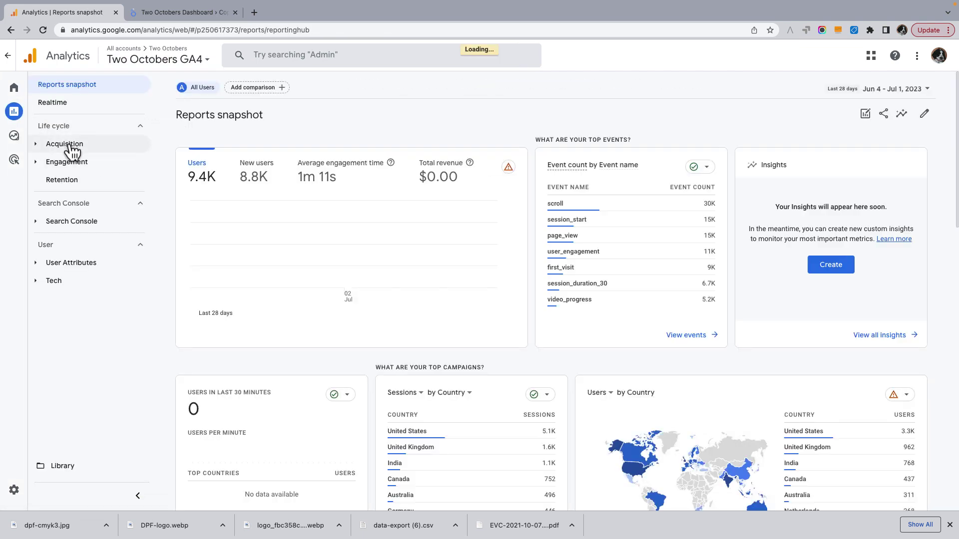
left_click(72, 148)
left_click(83, 199)
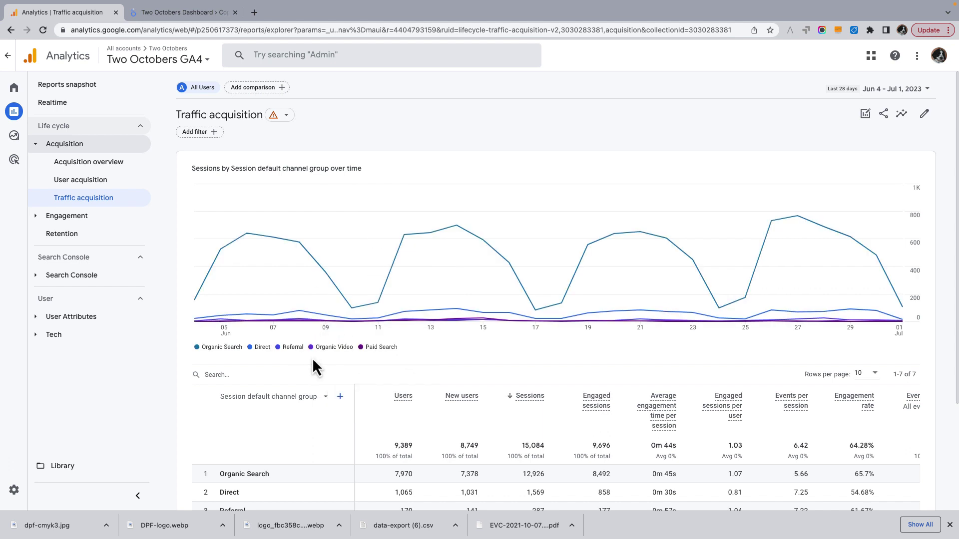
scroll(306, 361, "down", 1)
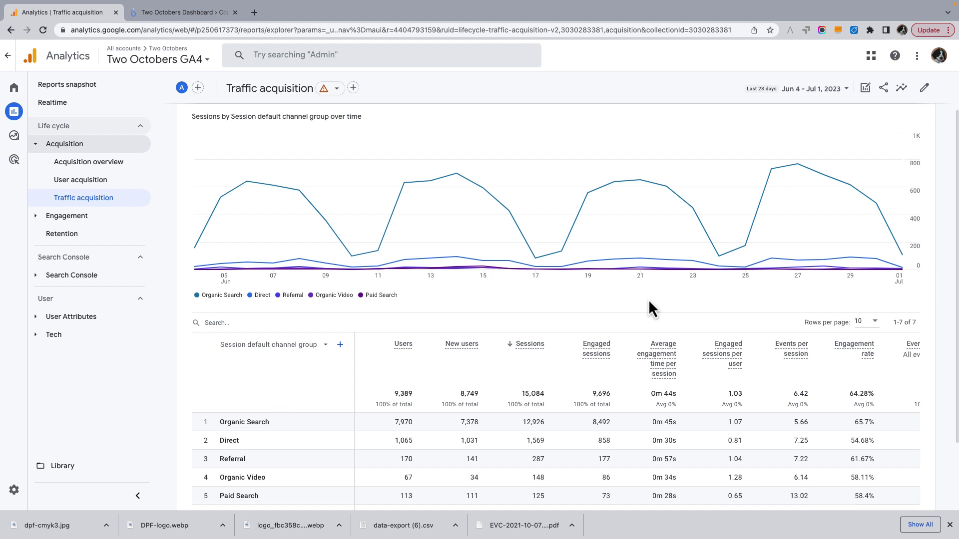
scroll(651, 299, "up", 1)
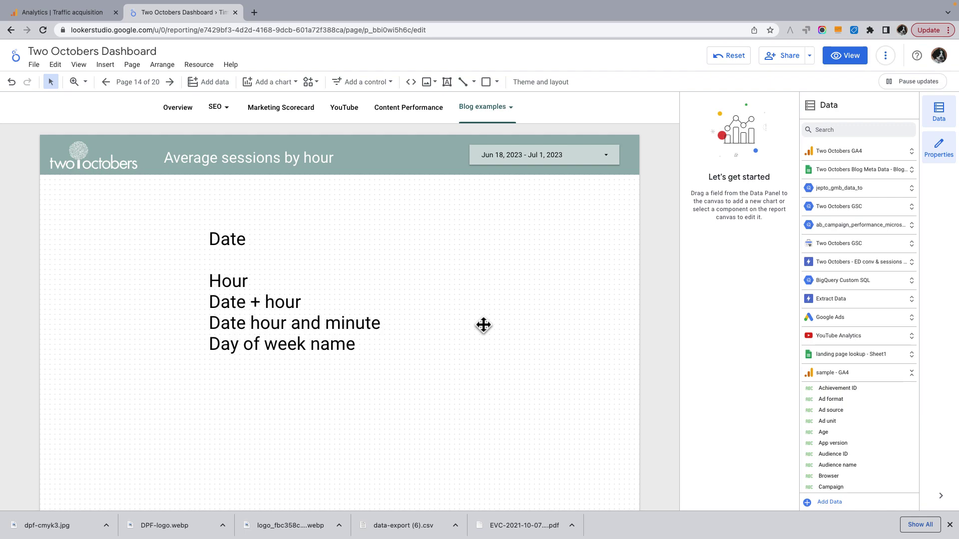
left_click(198, 64)
left_click(234, 83)
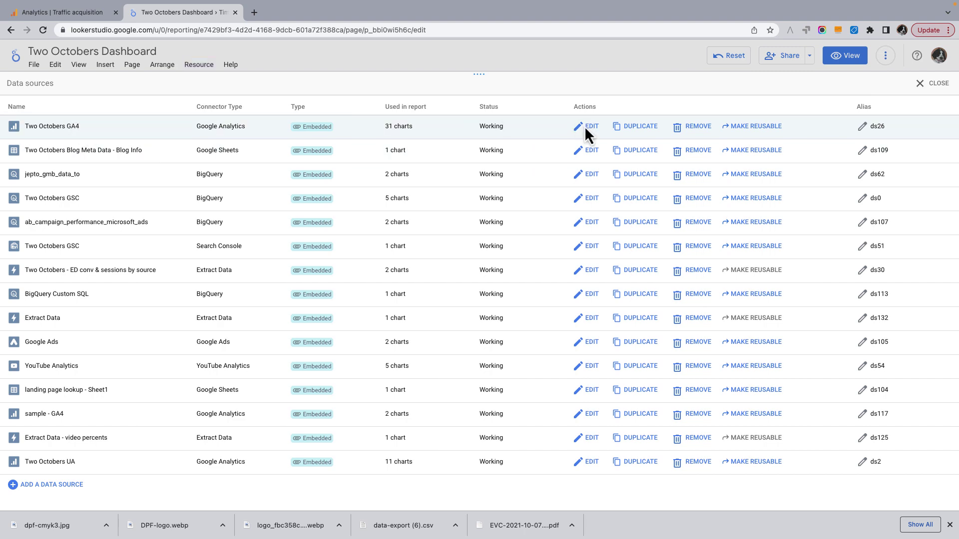
left_click(585, 126)
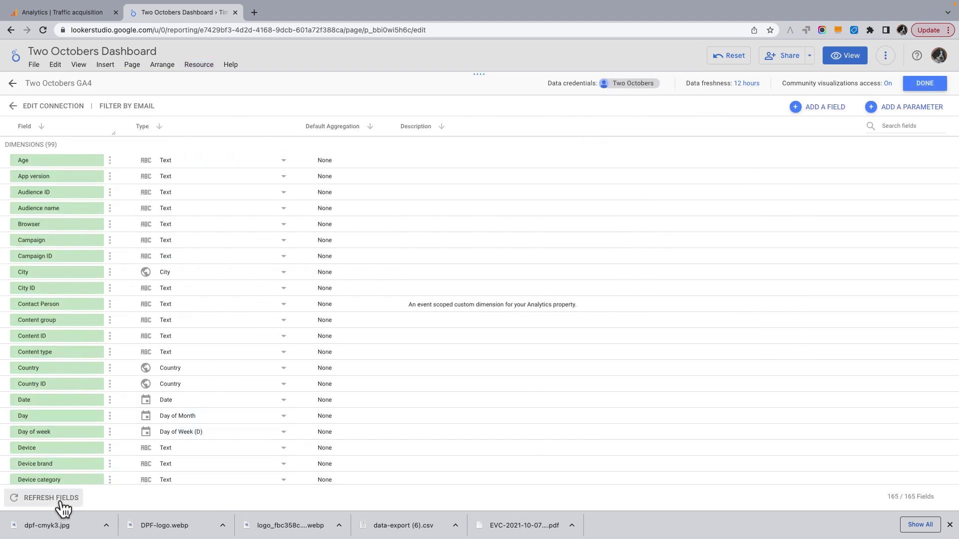
left_click(59, 499)
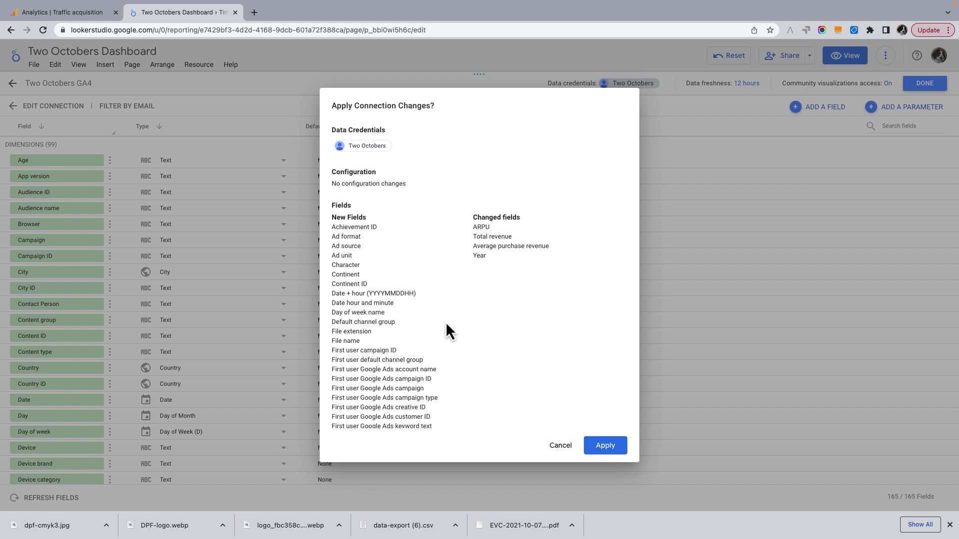
scroll(446, 323, "down", 5)
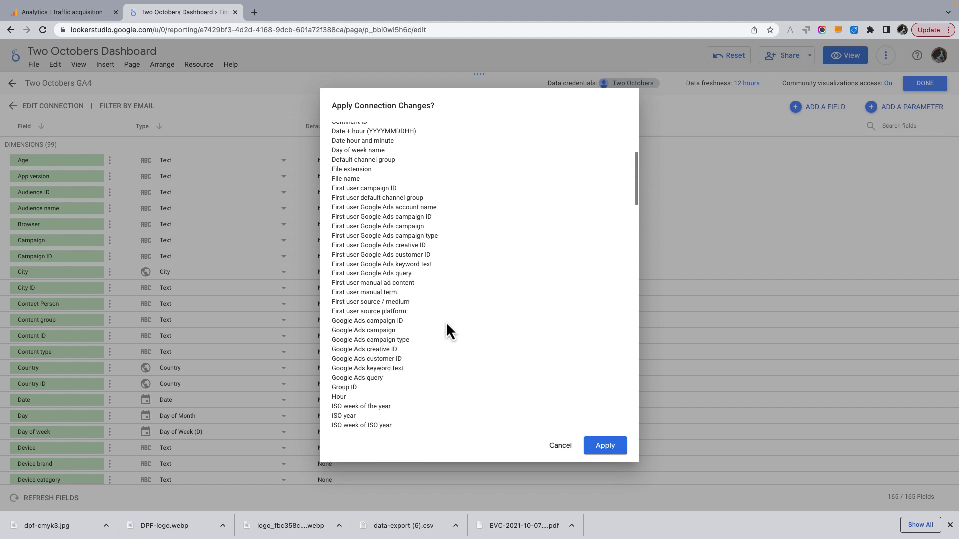
scroll(446, 323, "down", 15)
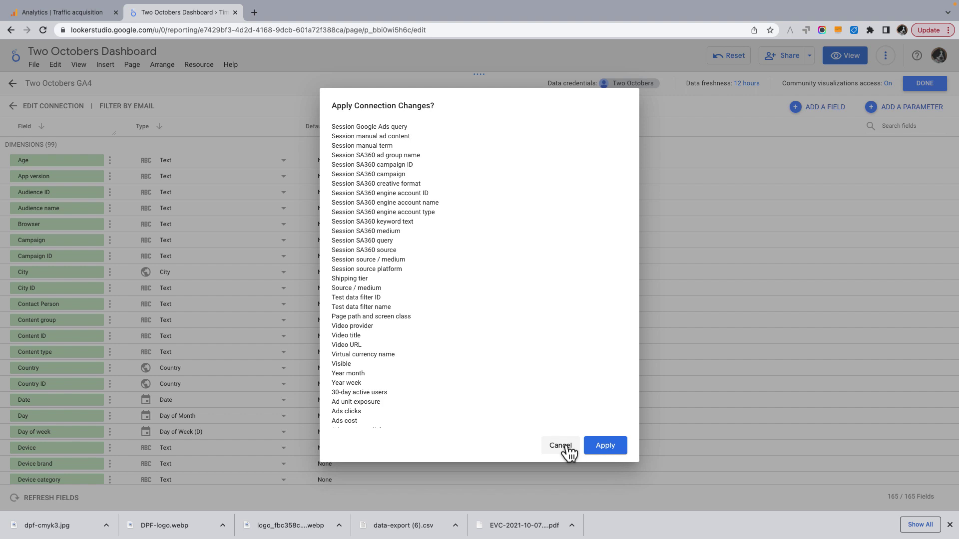
left_click(568, 452)
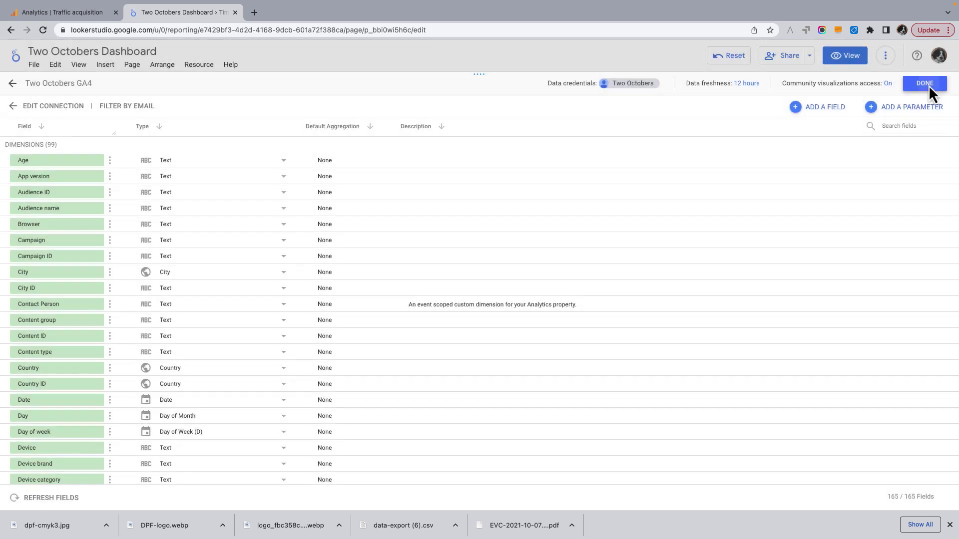
left_click(927, 83)
Step: Add a time series chart to the report page and widen it across the page
left_click(932, 86)
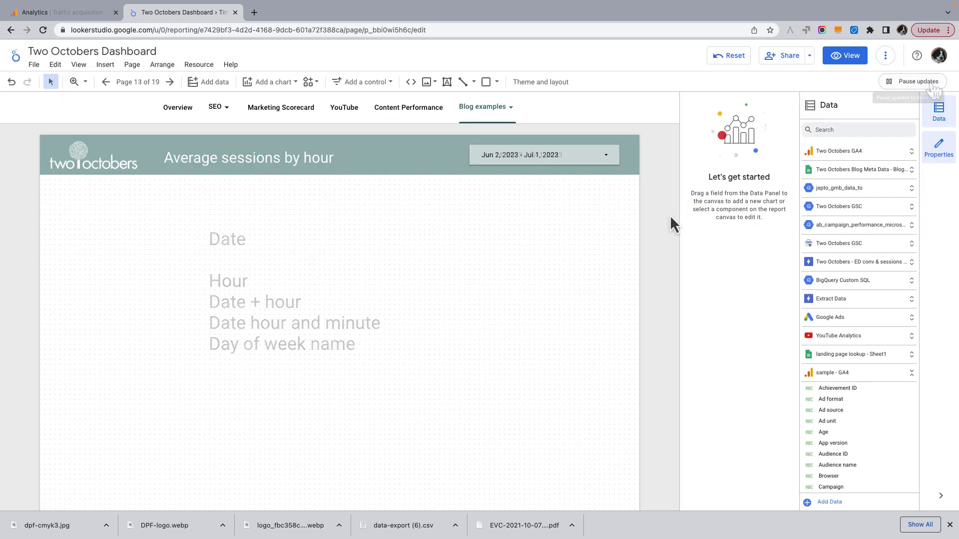
left_click(103, 65)
left_click(118, 76)
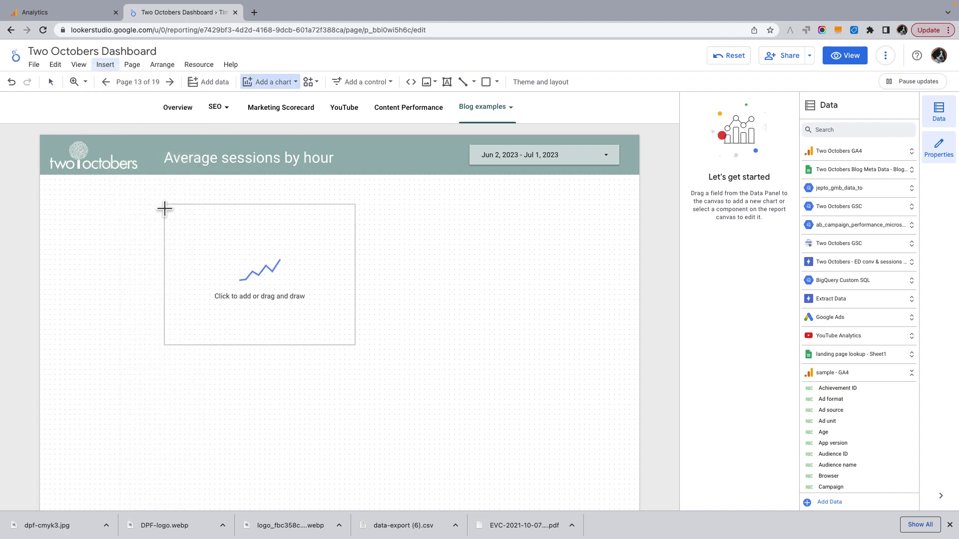
left_click(116, 205)
left_click_drag(297, 275, 539, 275)
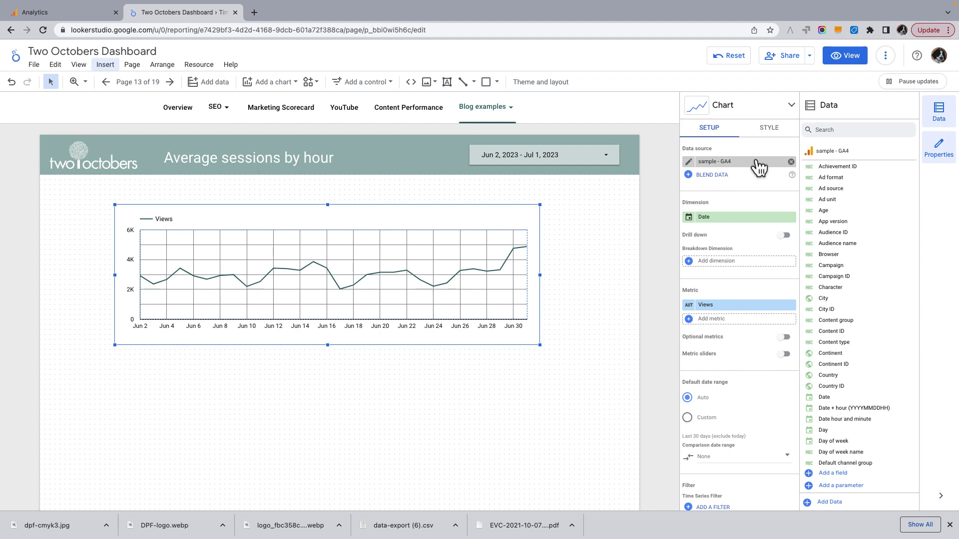
Step: Set the chart's dimension to Date + hour and its metric to Sessions
left_click(739, 220)
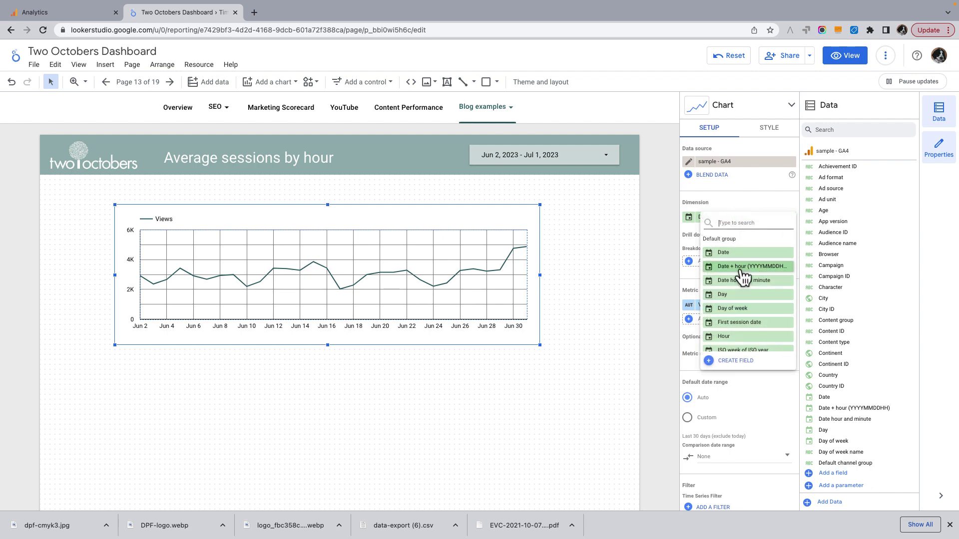
left_click(742, 268)
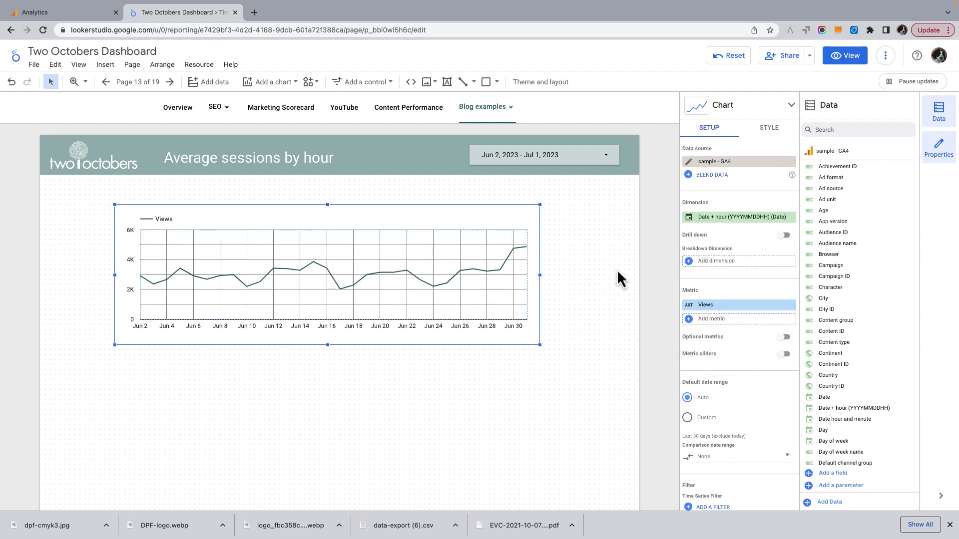
left_click(723, 304)
type("Sesss")
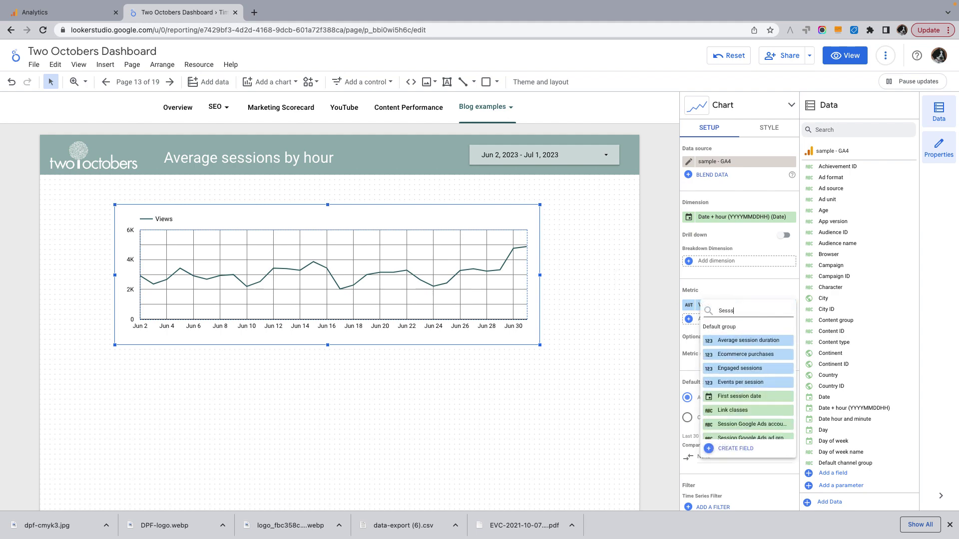
key("BackSpace")
type("ions")
left_click(726, 364)
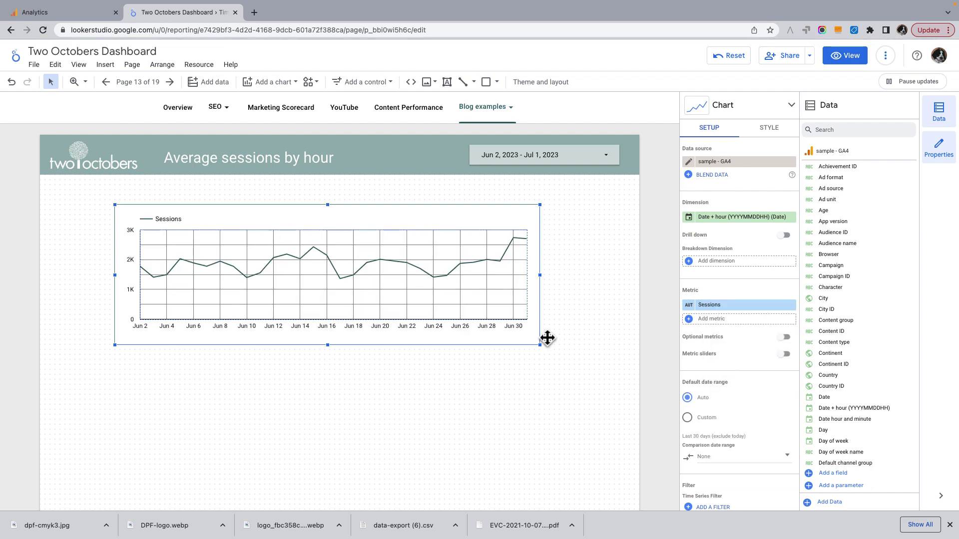
Step: Set the Date + hour field type to Date Hour and choose a Custom default date range
left_click(693, 218)
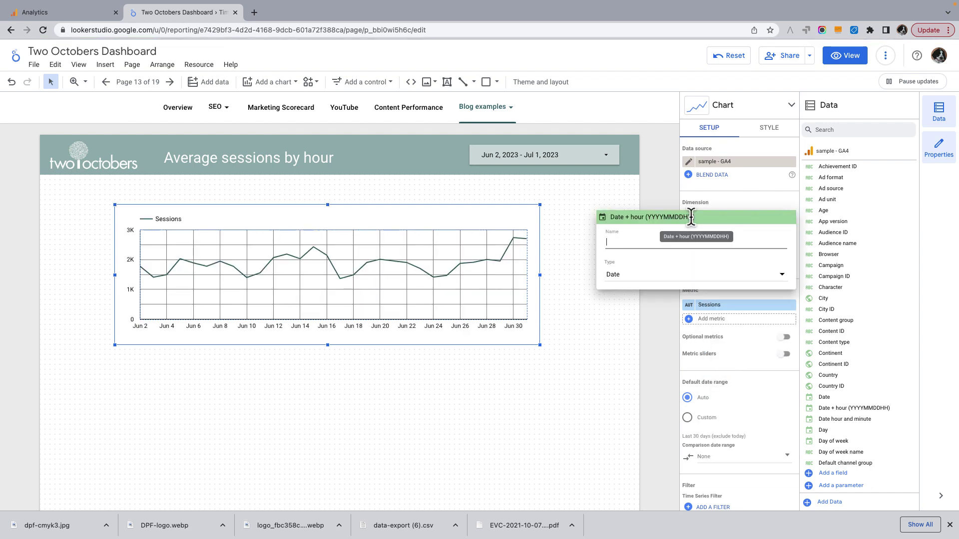
left_click(645, 281)
mouse_move(661, 315)
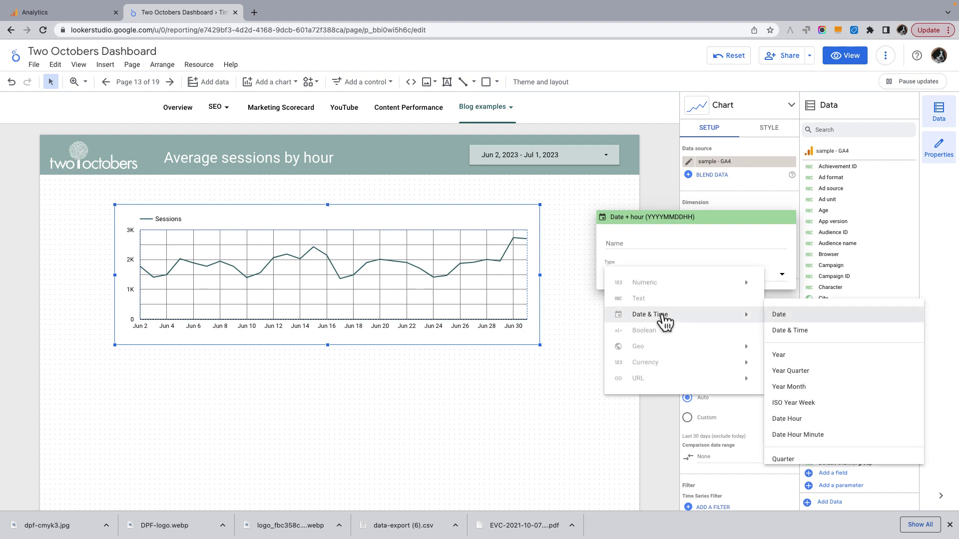
left_click(791, 422)
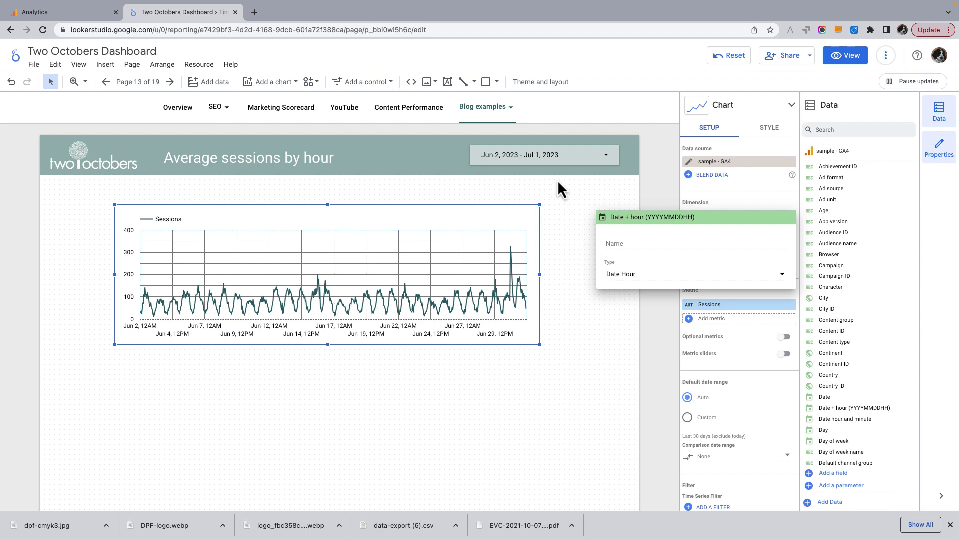
left_click(570, 211)
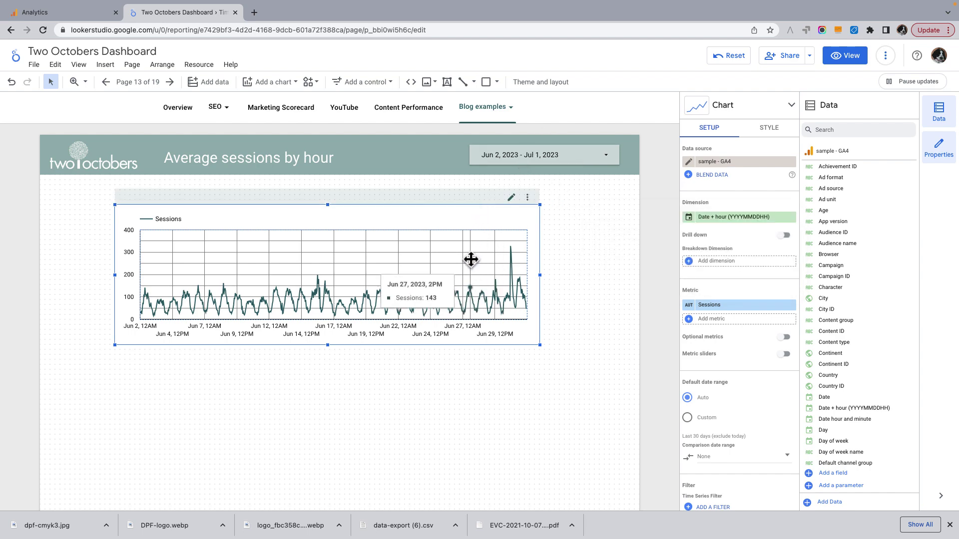
scroll(759, 249, "down", 2)
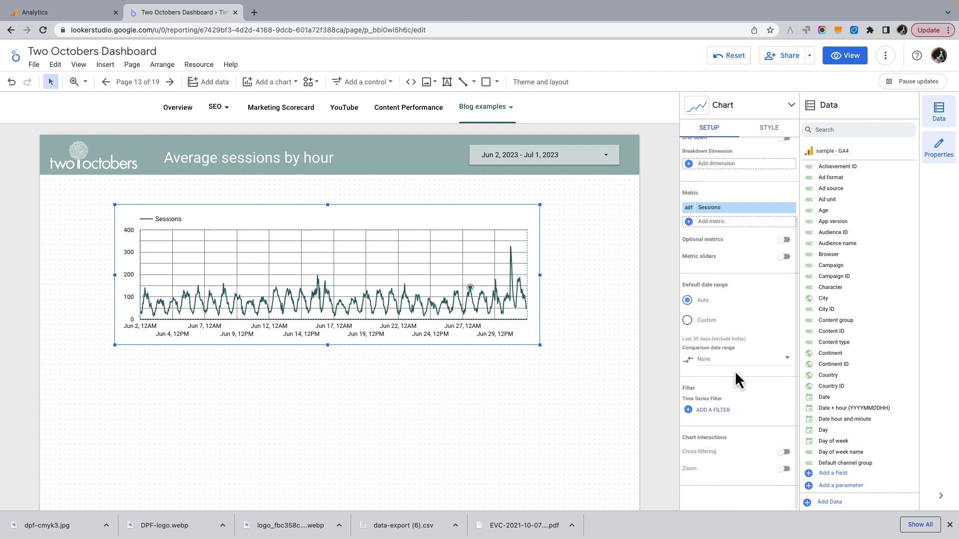
left_click(688, 320)
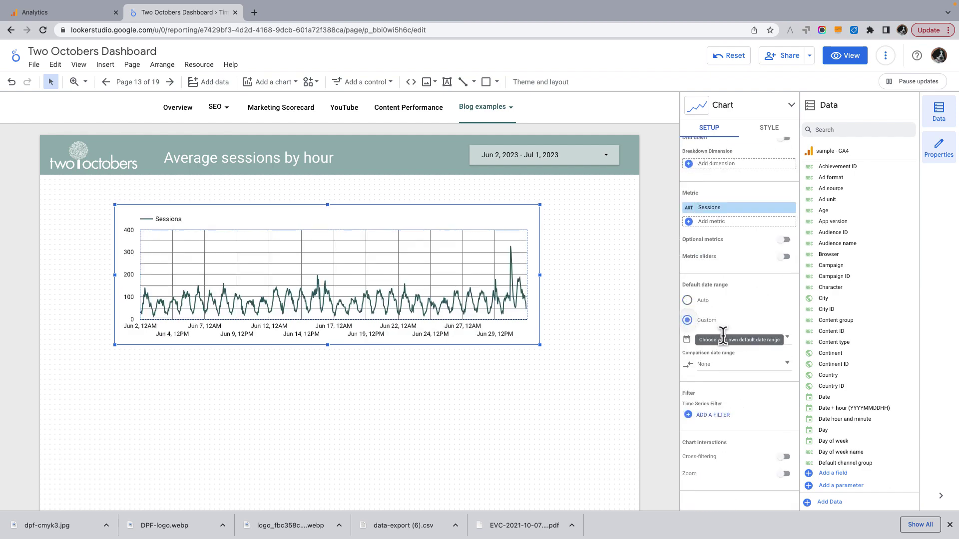
Step: Apply the Last 7 days preset (Jun 25 – Jul 1) as the chart's custom default range
left_click(730, 342)
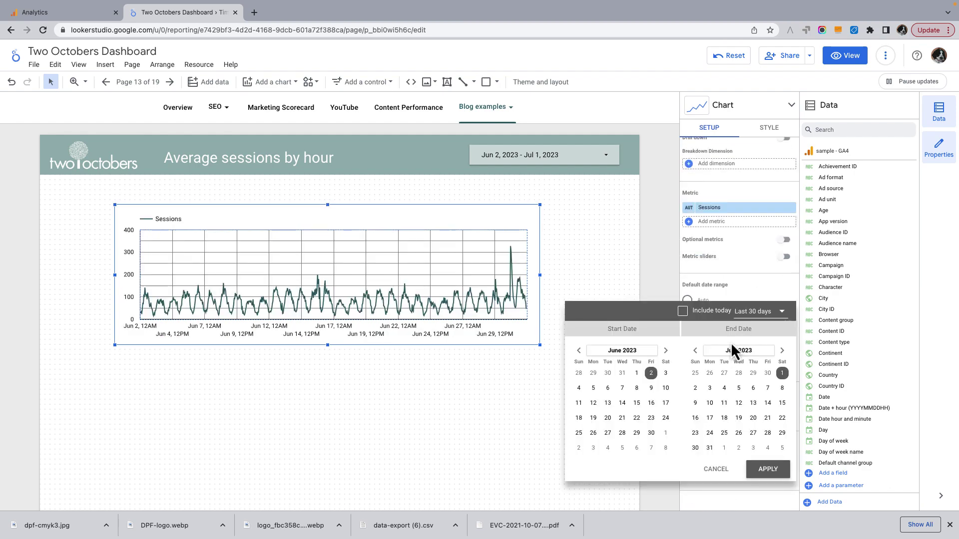
left_click(759, 316)
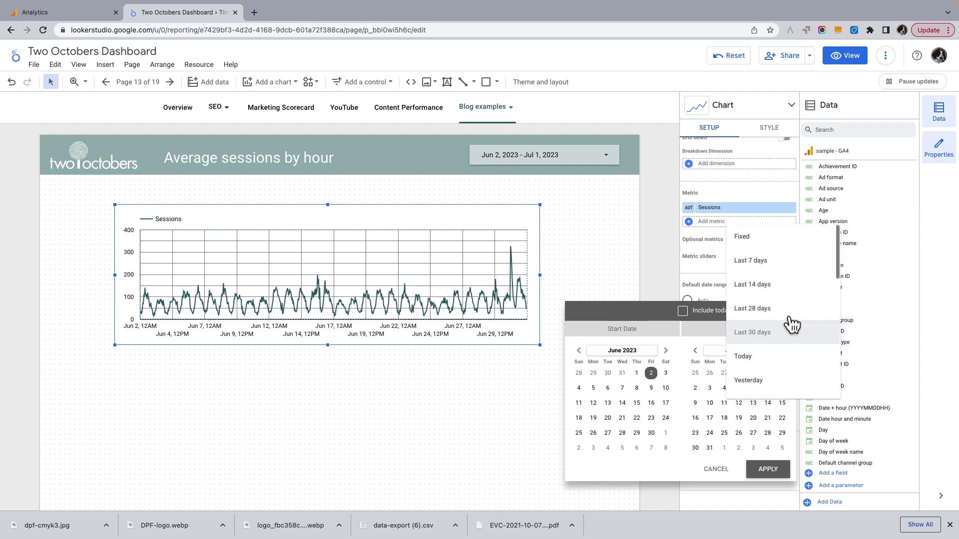
left_click(760, 258)
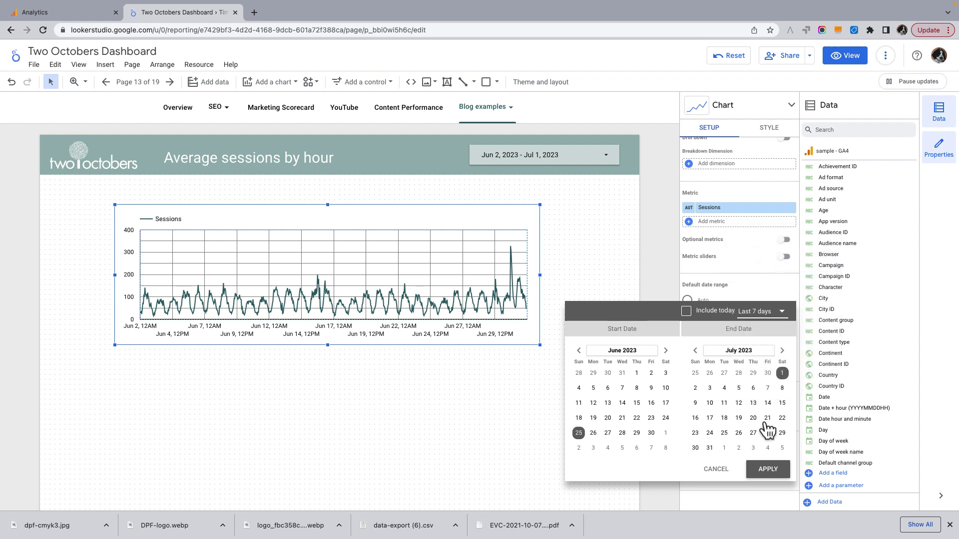
left_click(768, 470)
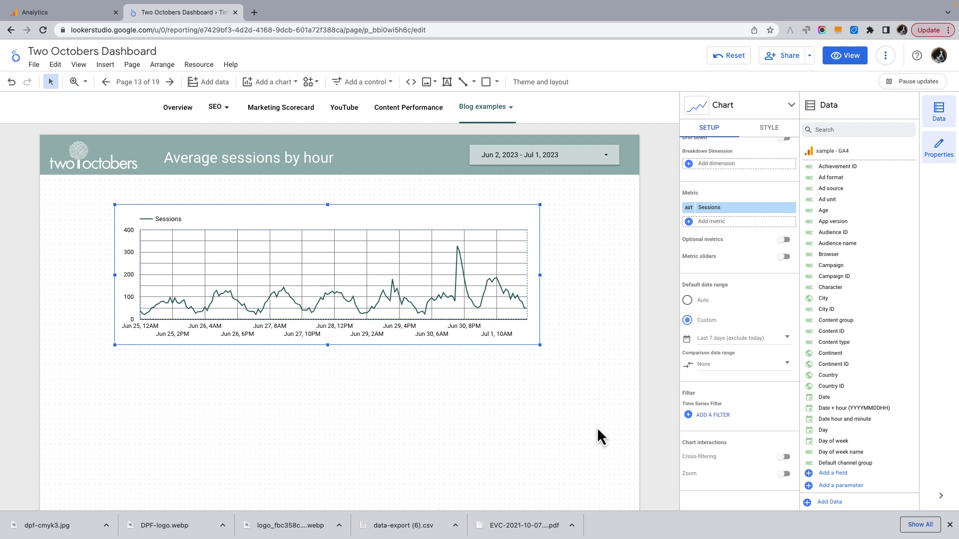
left_click(576, 159)
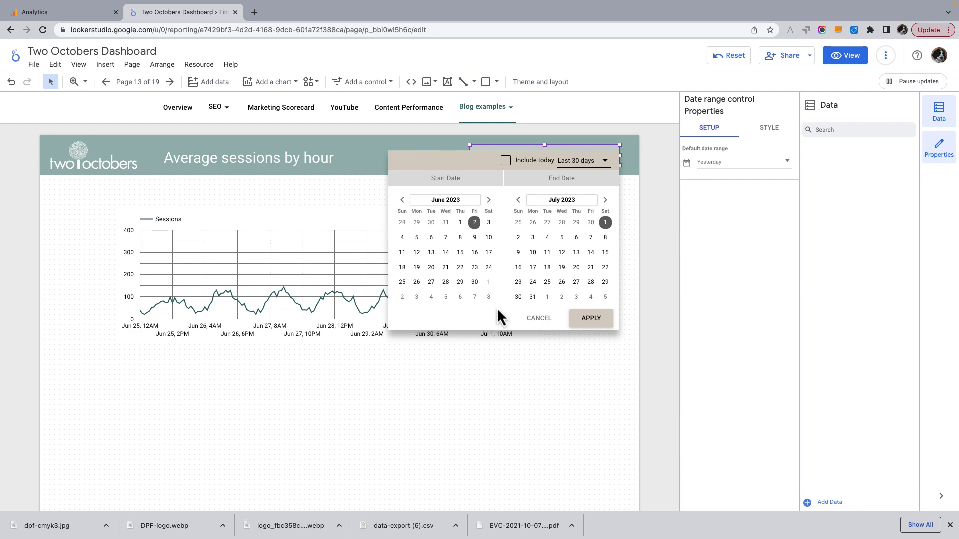
left_click(585, 370)
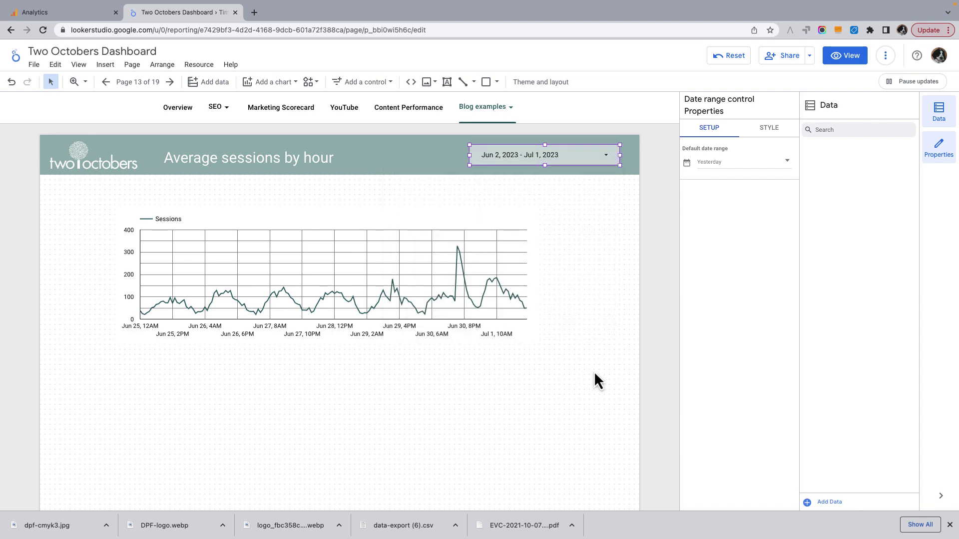
Step: Draw a rectangle over the header's date control, fill it with the header green, and shorten it slightly
left_click(492, 82)
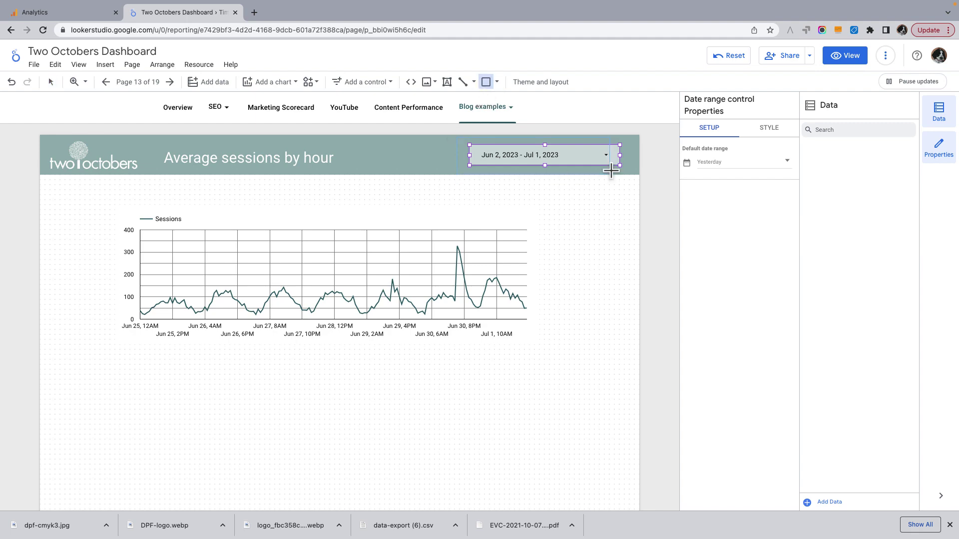
left_click_drag(613, 168, 634, 174)
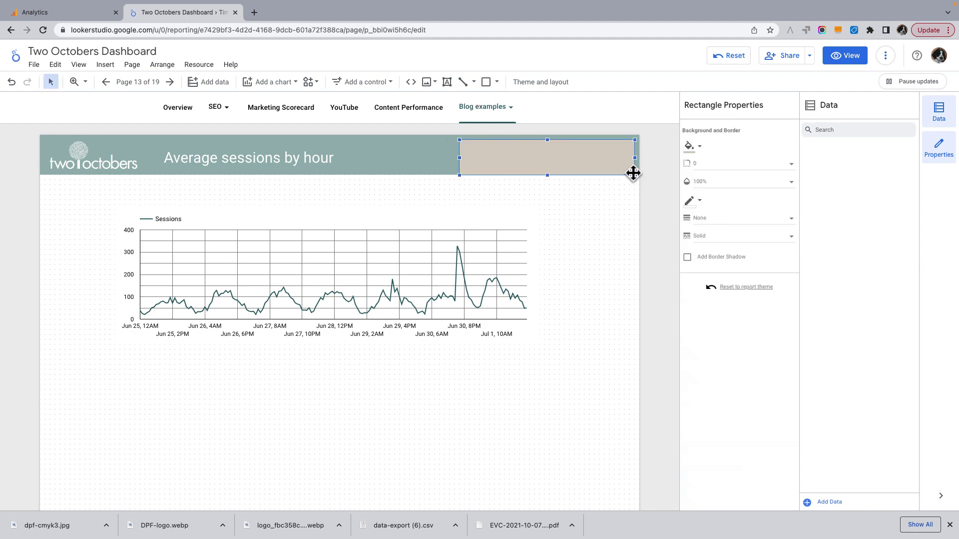
left_click(700, 146)
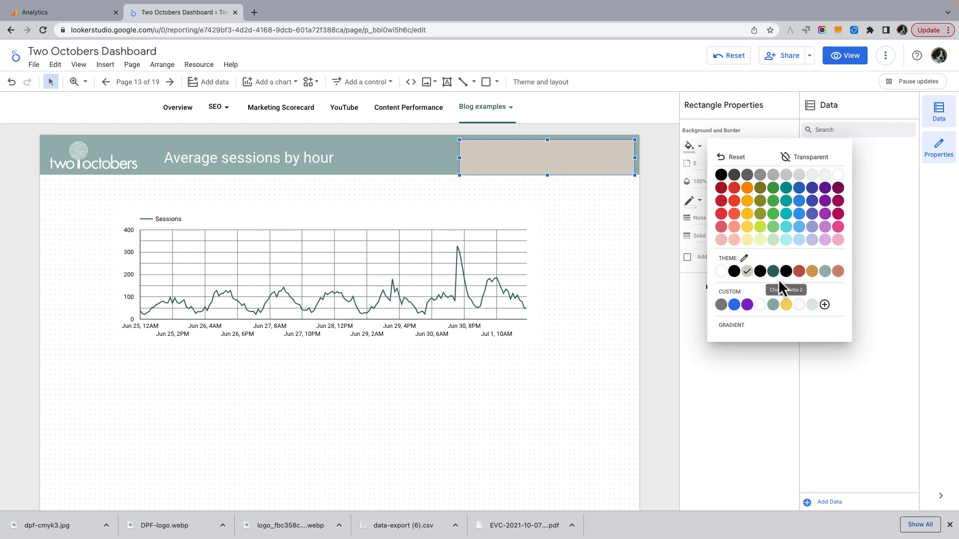
left_click(774, 306)
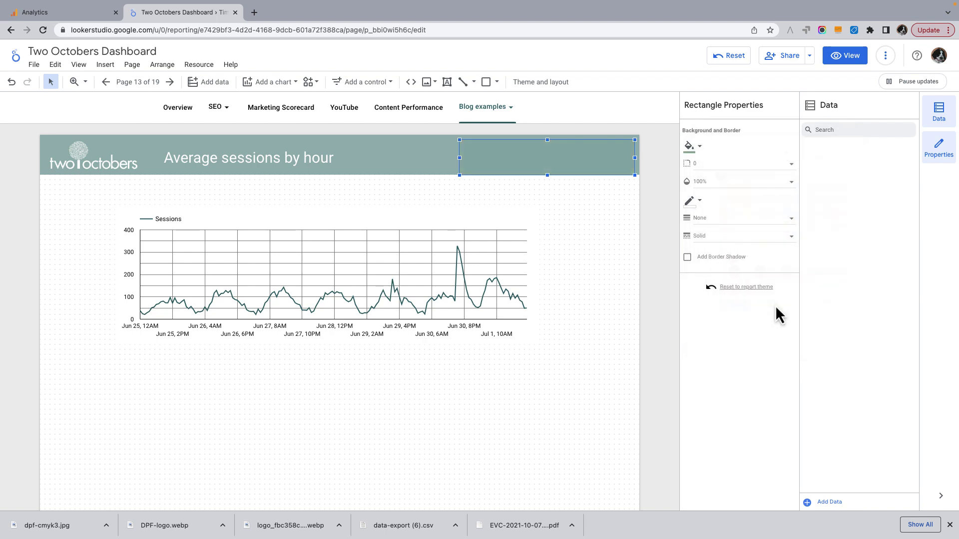
left_click(568, 230)
left_click(534, 153)
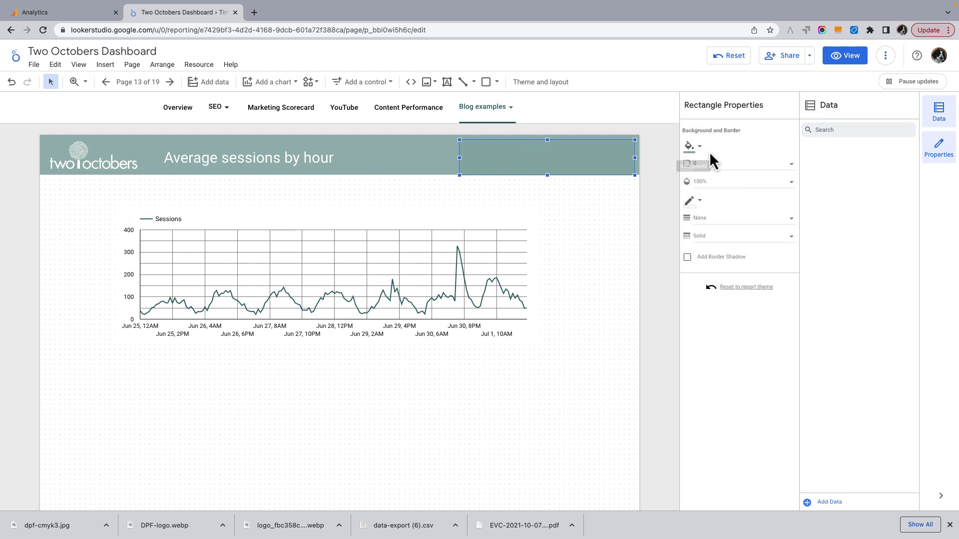
left_click(701, 149)
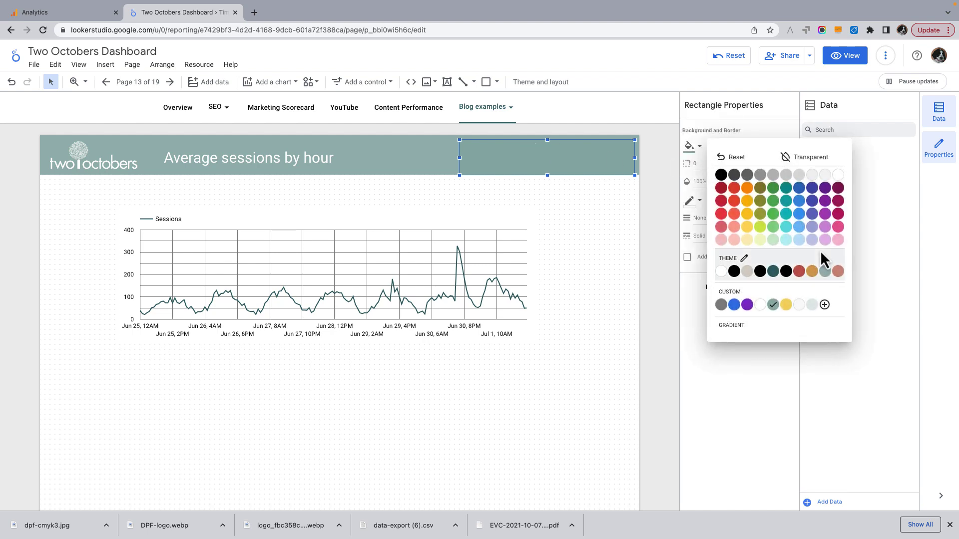
left_click(827, 274)
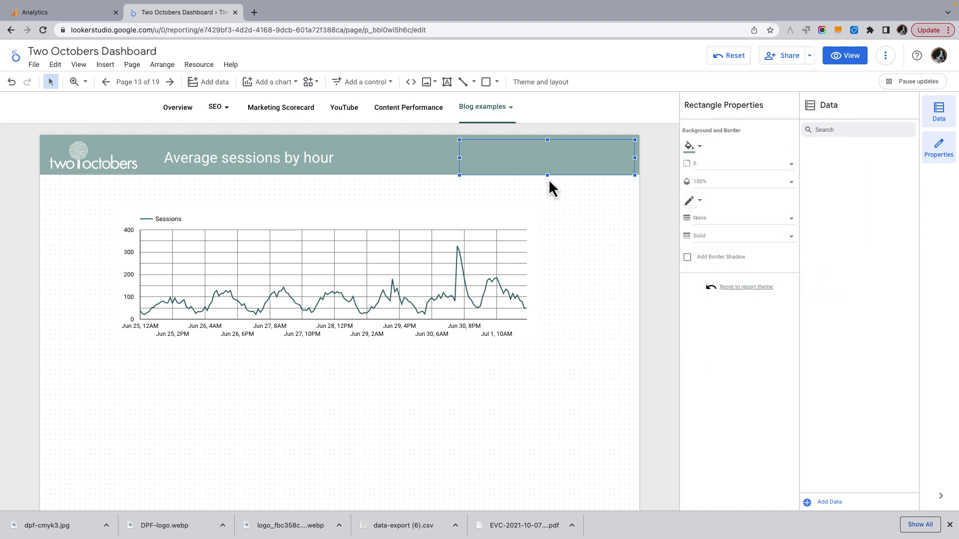
mouse_move(548, 170)
left_mouse_down()
mouse_move(548, 178)
mouse_move(548, 170)
left_mouse_up()
left_click(585, 221)
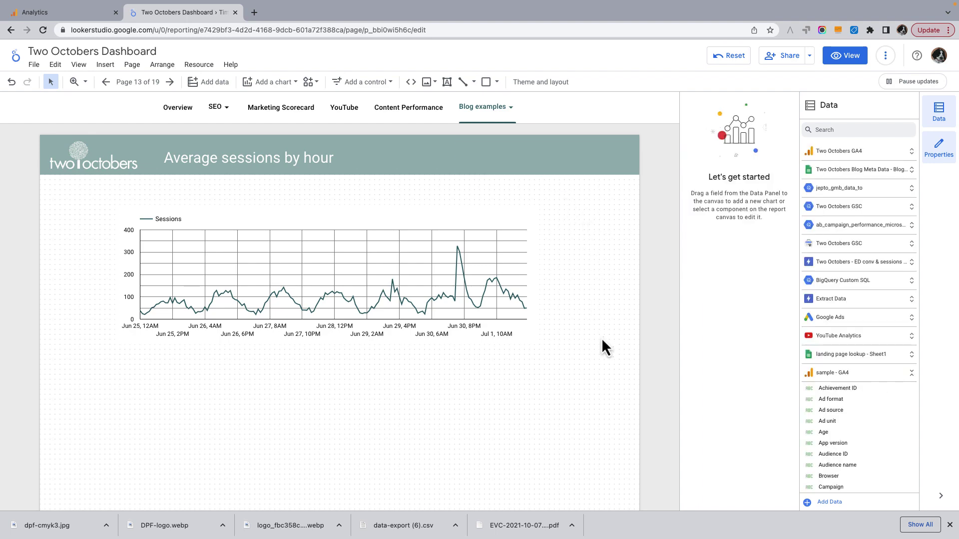
Step: Stretch the Sessions line chart taller and wider, then check the Date + hour field settings
left_click(496, 251)
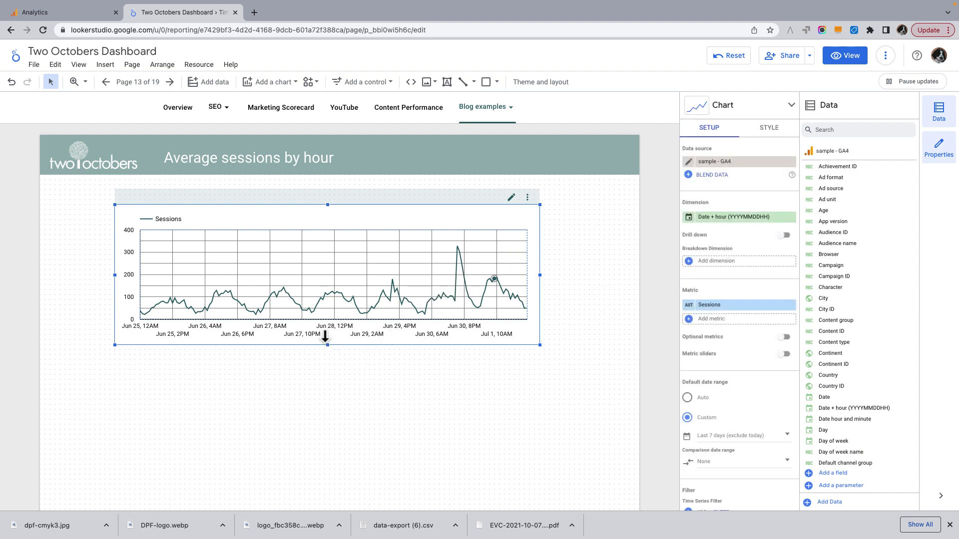
left_click_drag(327, 344, 327, 391)
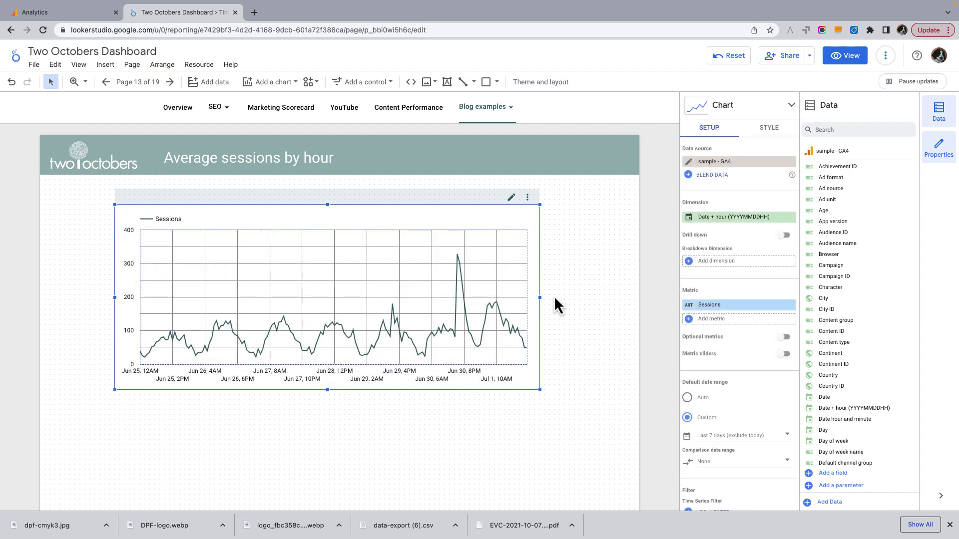
left_click_drag(539, 296, 593, 296)
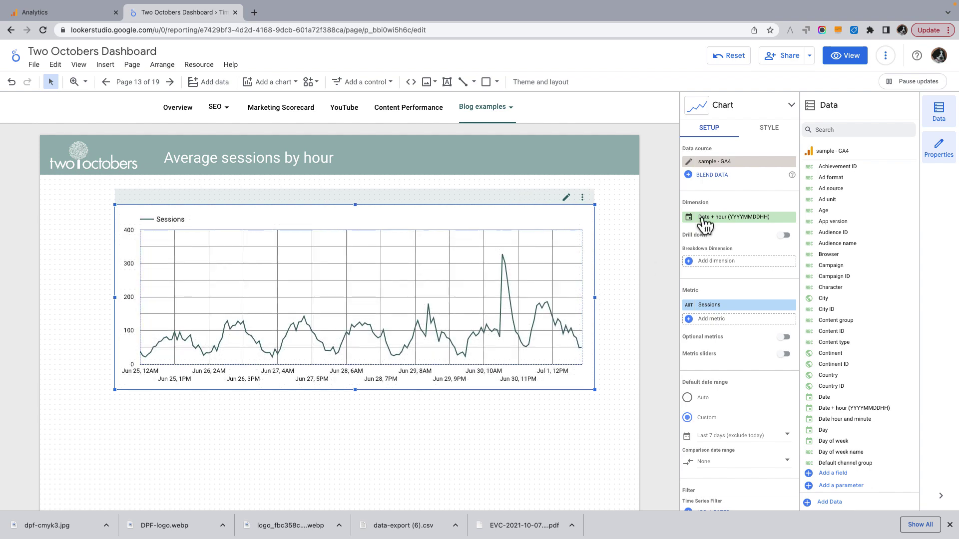
left_click(732, 219)
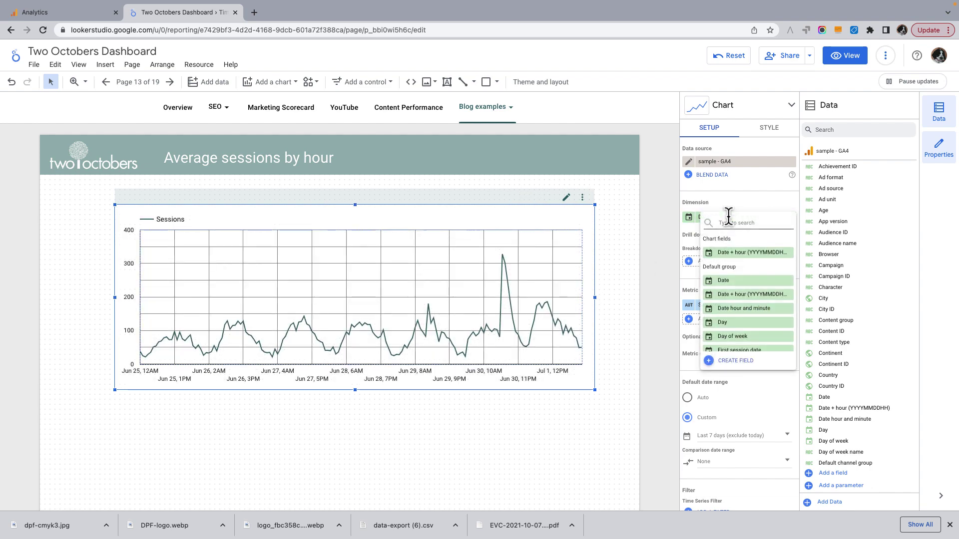
left_click(689, 218)
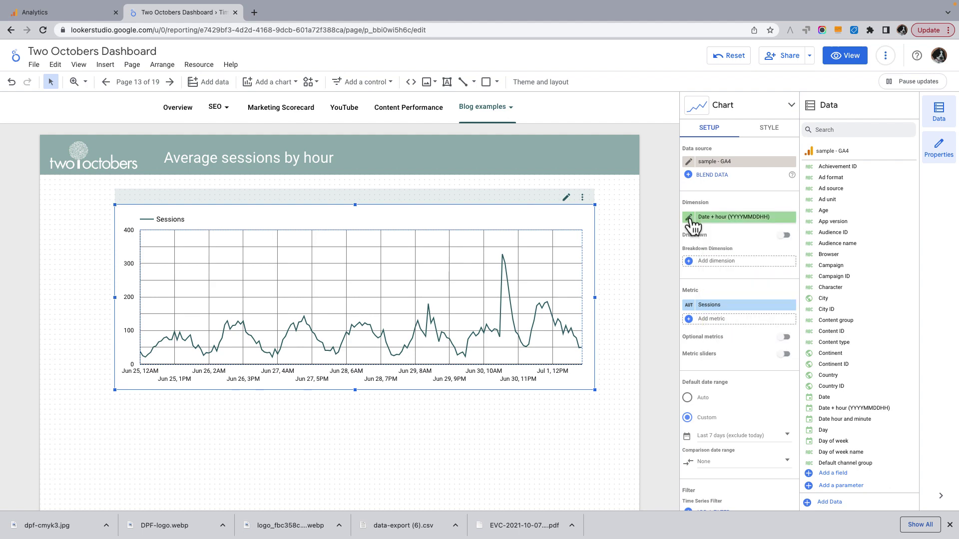
left_click(689, 218)
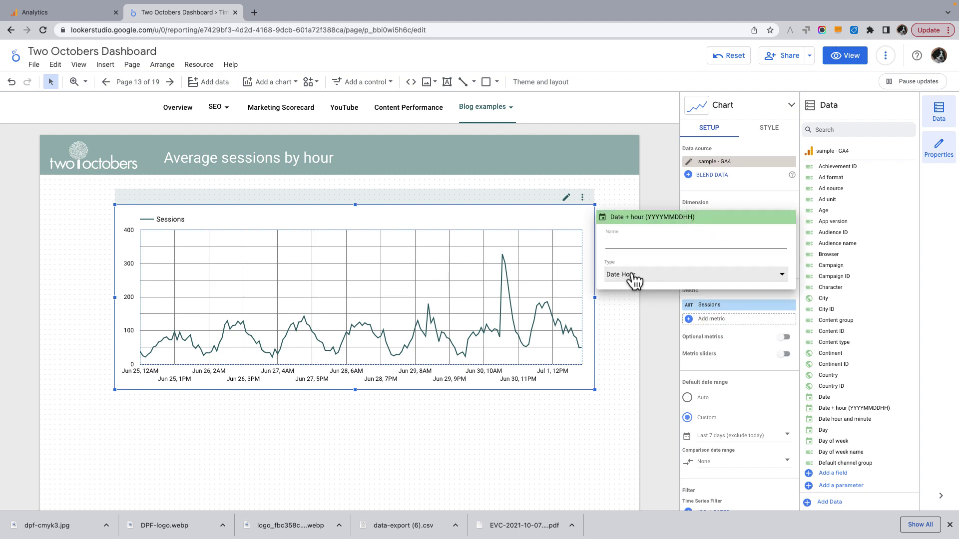
left_click(622, 328)
left_click(769, 129)
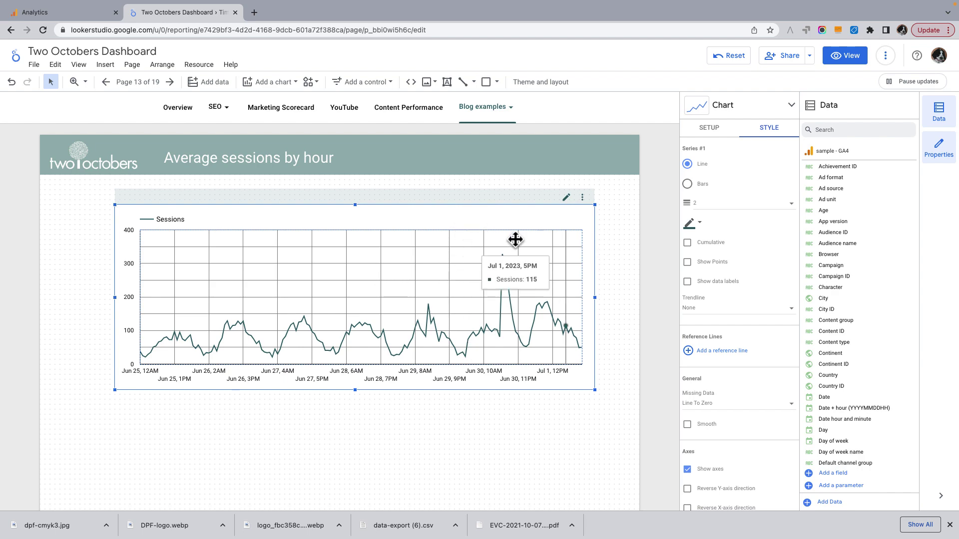
Step: Set the chart legend to None and make the gridlines a grey shade
scroll(727, 240, "down", 15)
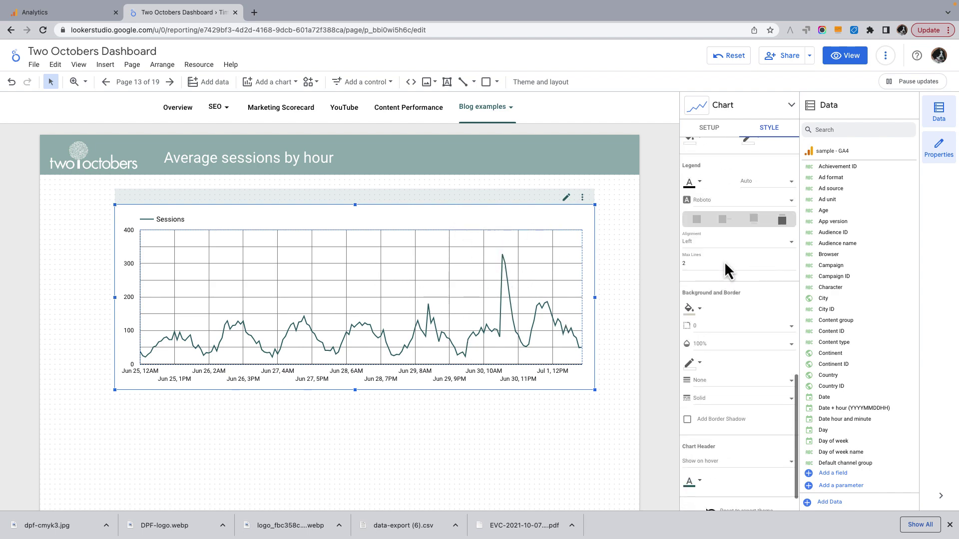
left_click(698, 193)
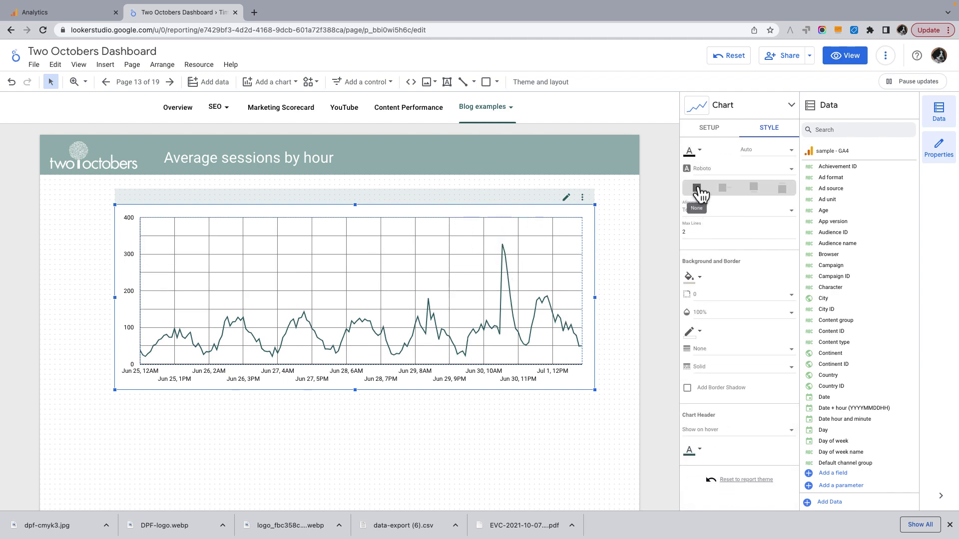
scroll(719, 239, "up", 5)
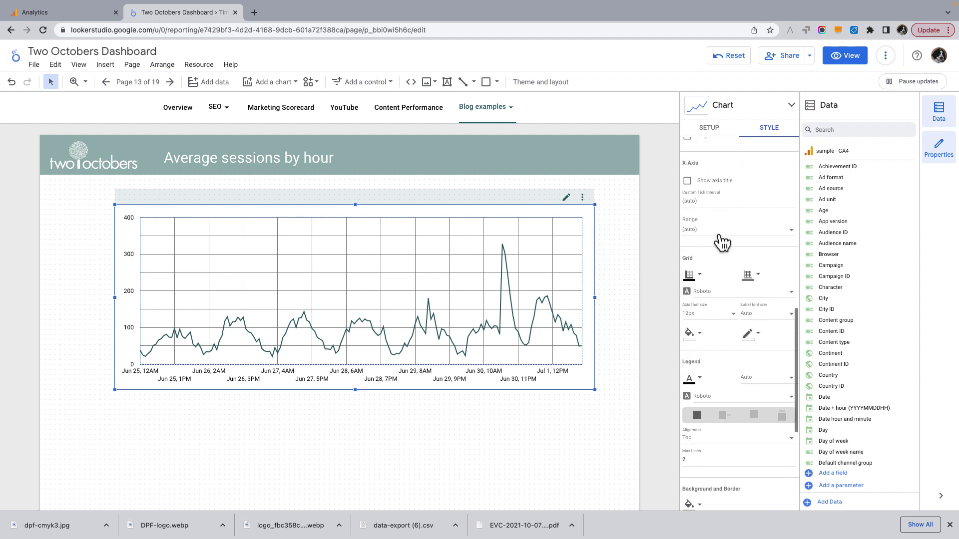
left_click(760, 276)
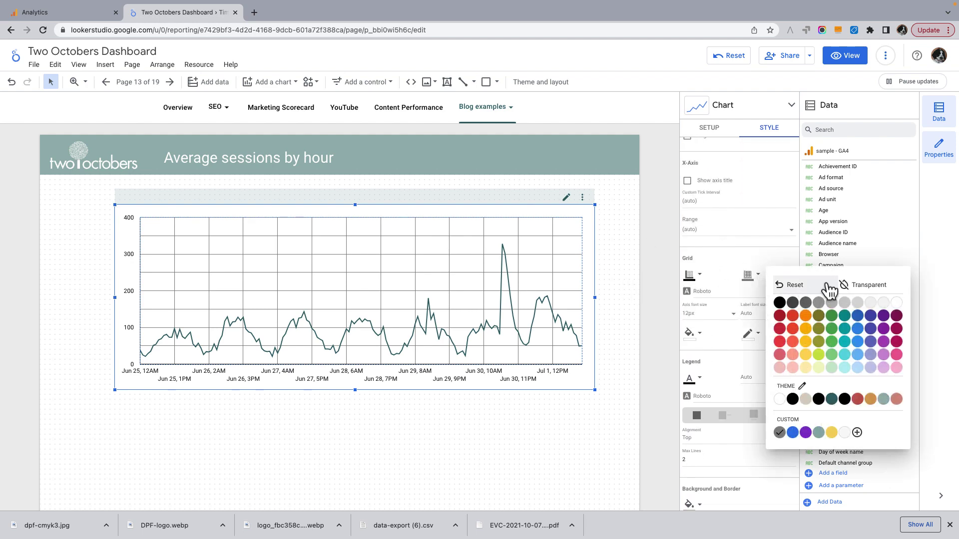
left_click(887, 303)
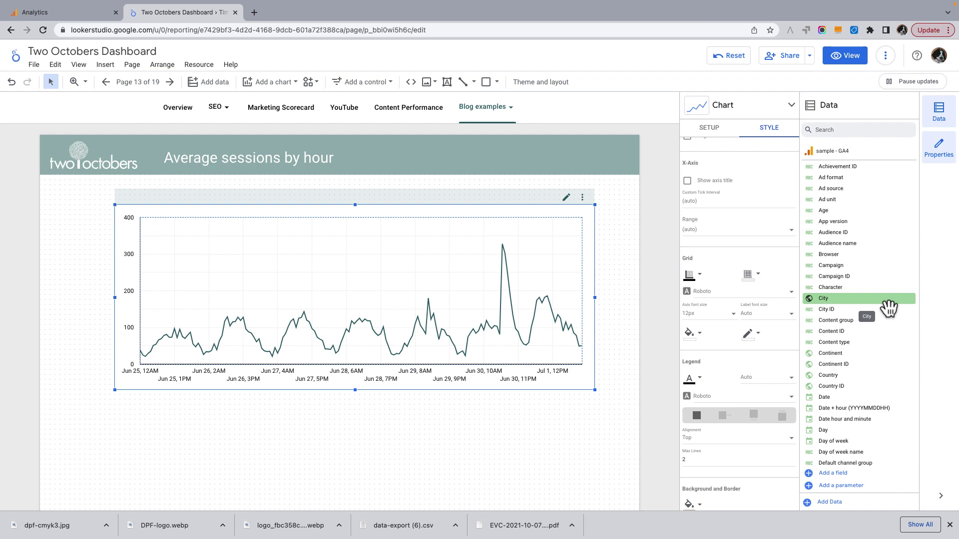
left_click(759, 275)
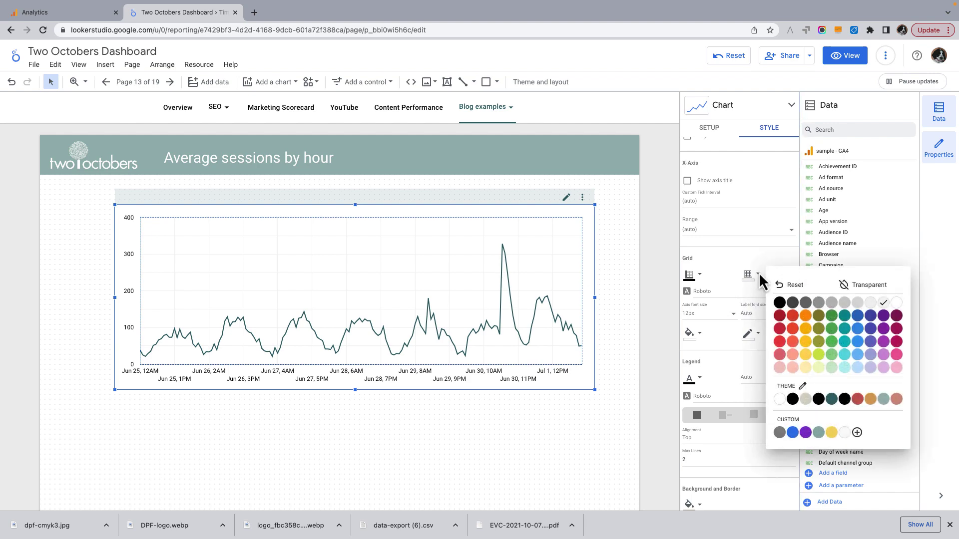
left_click(845, 303)
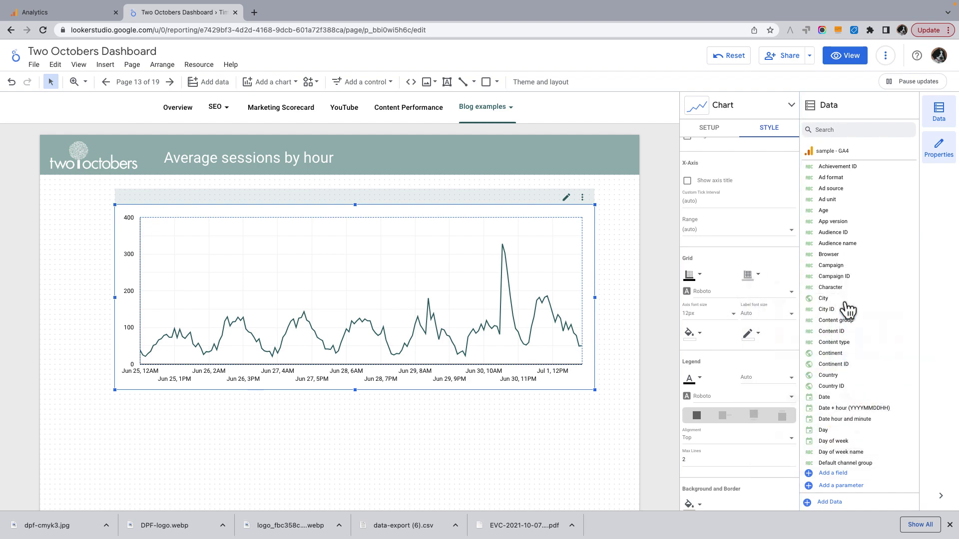
Step: Give the plot area a light grey background and colour the Sessions line red
left_click(701, 335)
left_click(830, 366)
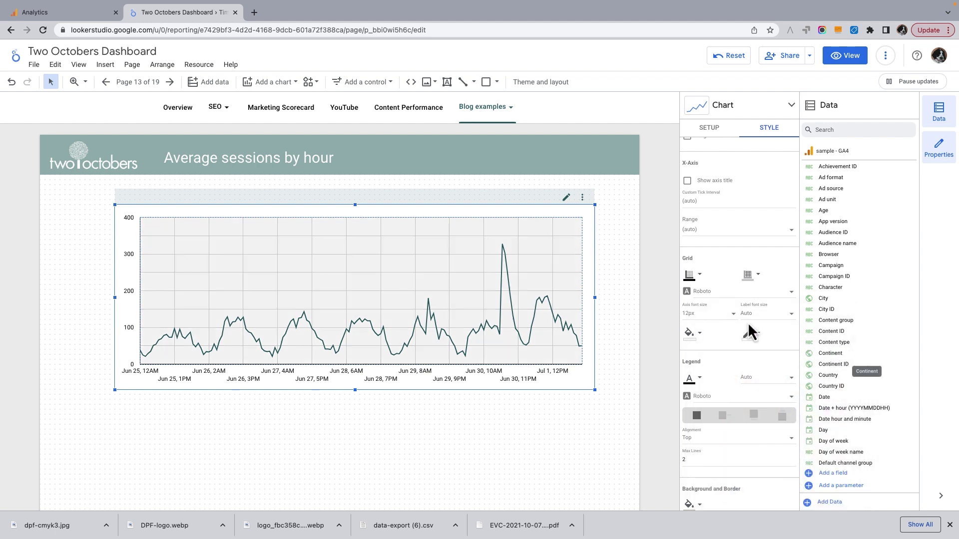
scroll(723, 310, "up", 5)
scroll(721, 300, "up", 5)
left_click(702, 223)
left_click(722, 276)
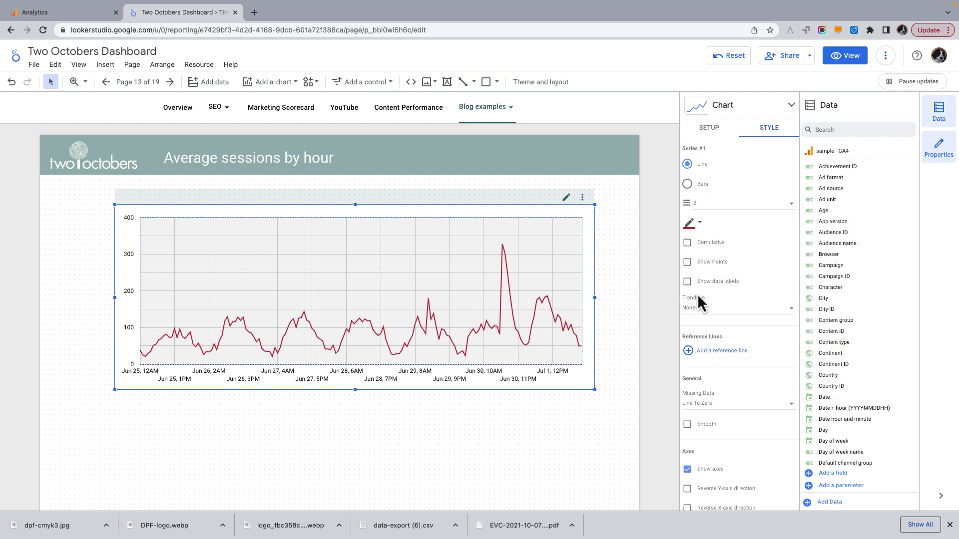
Step: Add a reference line of type Metric based on the Sessions average
scroll(752, 315, "down", 1)
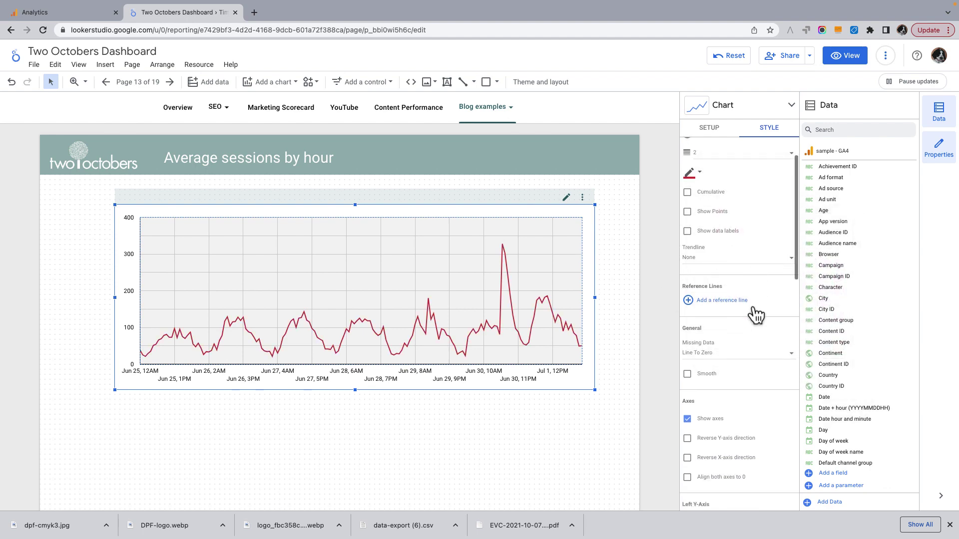
left_click(689, 299)
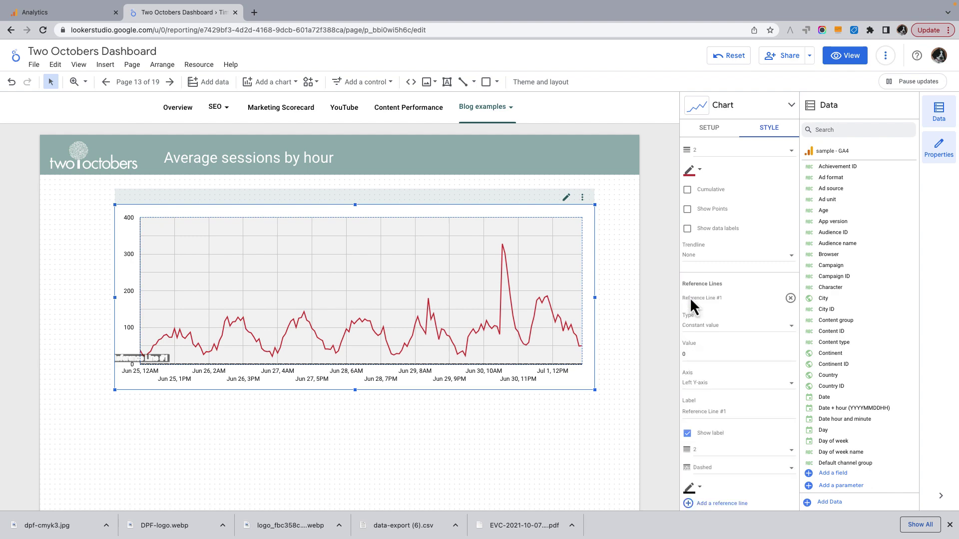
left_click(722, 329)
left_click(699, 350)
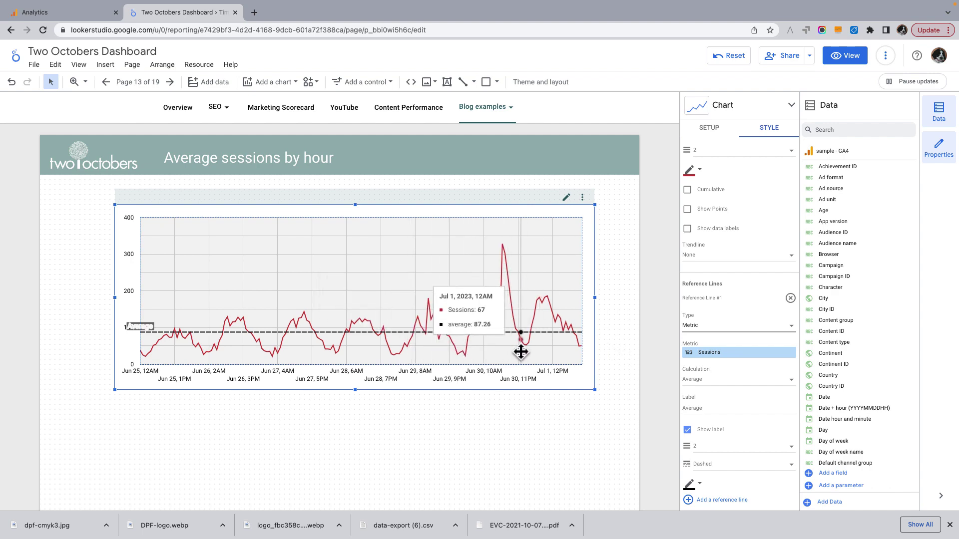
Step: Label the reference line 'Average sessions' and set its line weight to 1
scroll(728, 377, "down", 2)
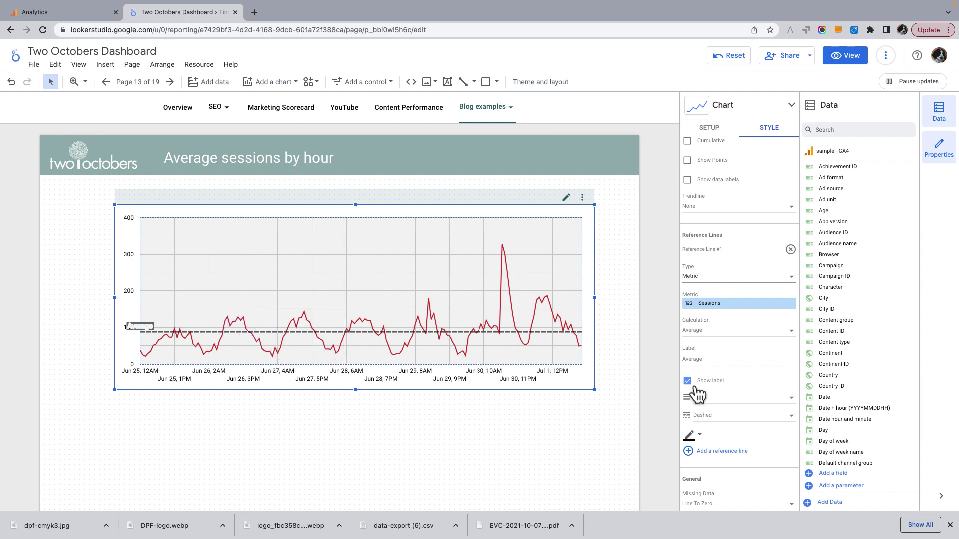
left_click(717, 359)
type("A")
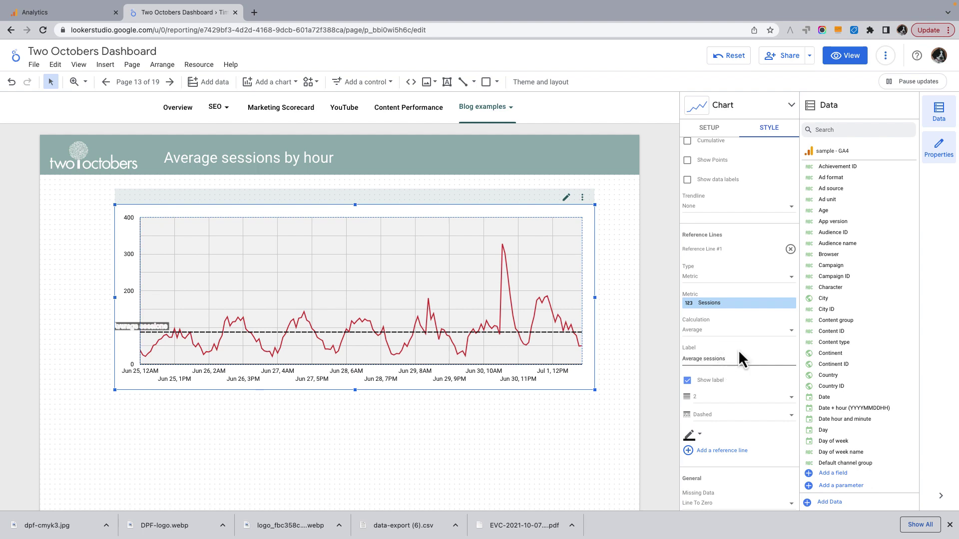
left_click(721, 404)
left_click(717, 378)
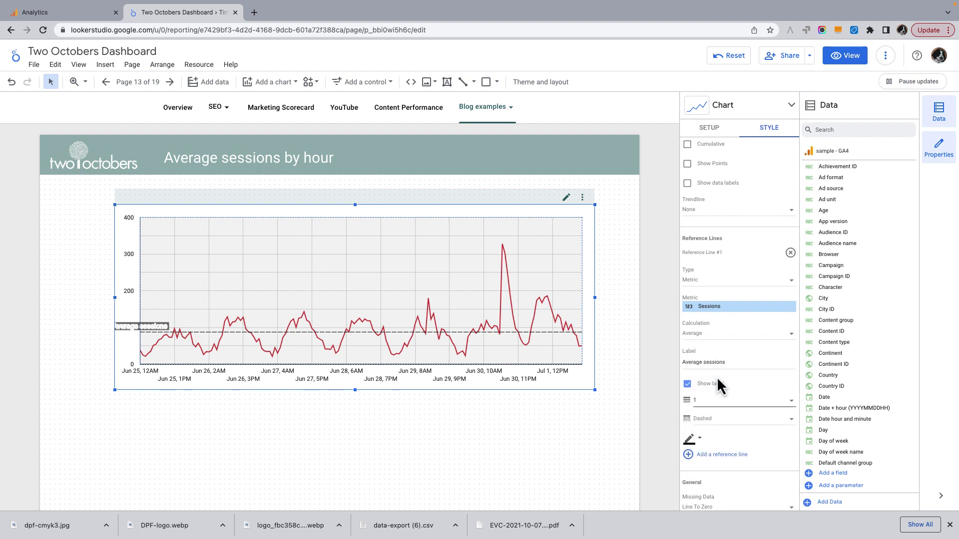
left_click(610, 365)
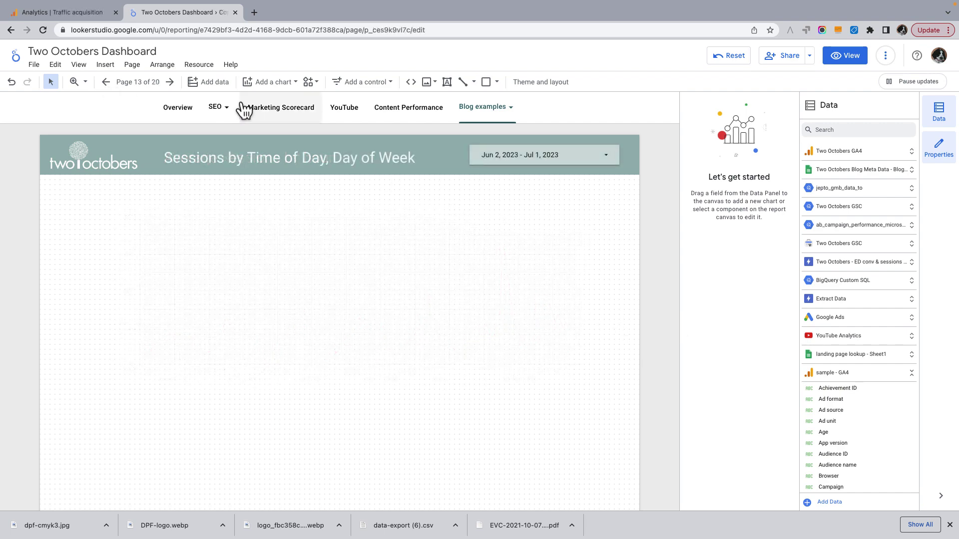
Step: Insert a new pivot table onto the report page
left_click(105, 64)
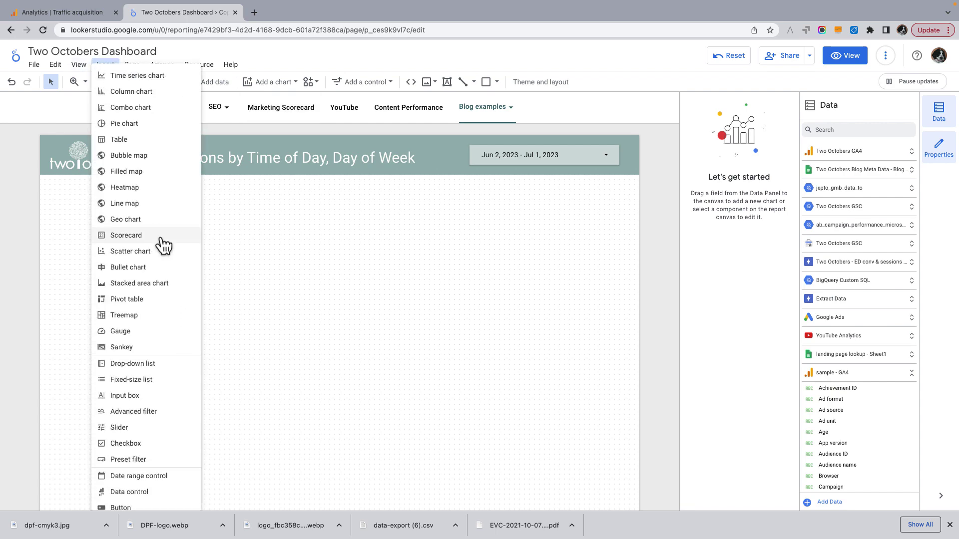
left_click(131, 299)
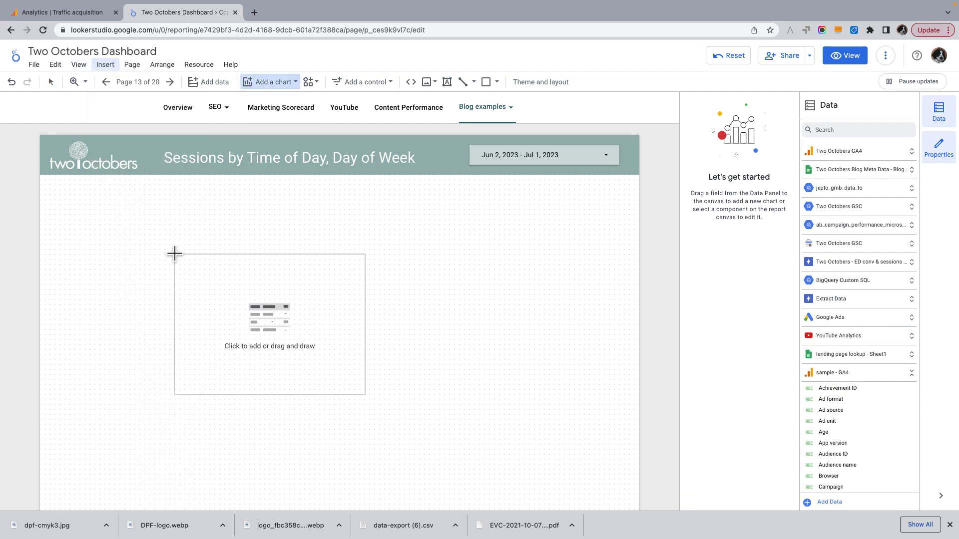
left_click(165, 230)
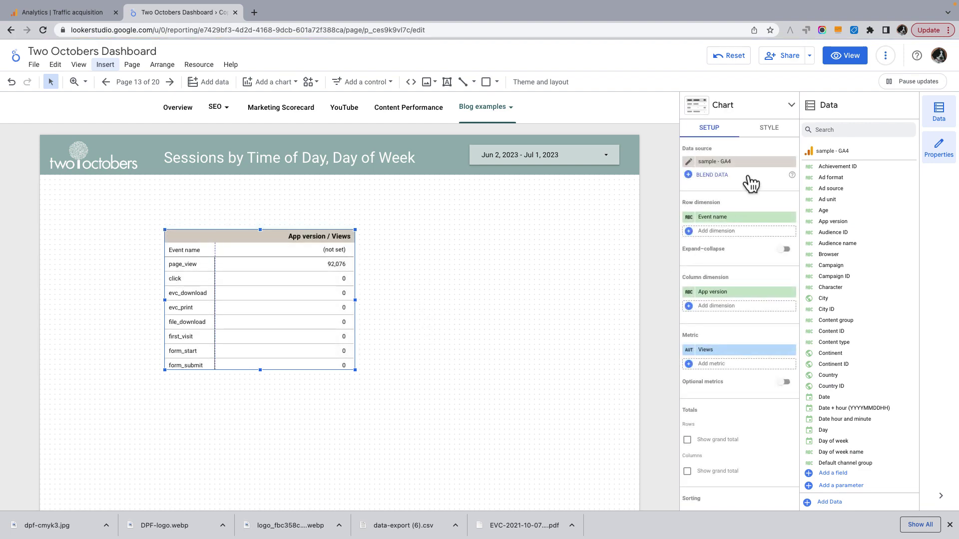
Step: Set the pivot table's row dimension to Hour and column dimension to Day of week name
left_click(736, 216)
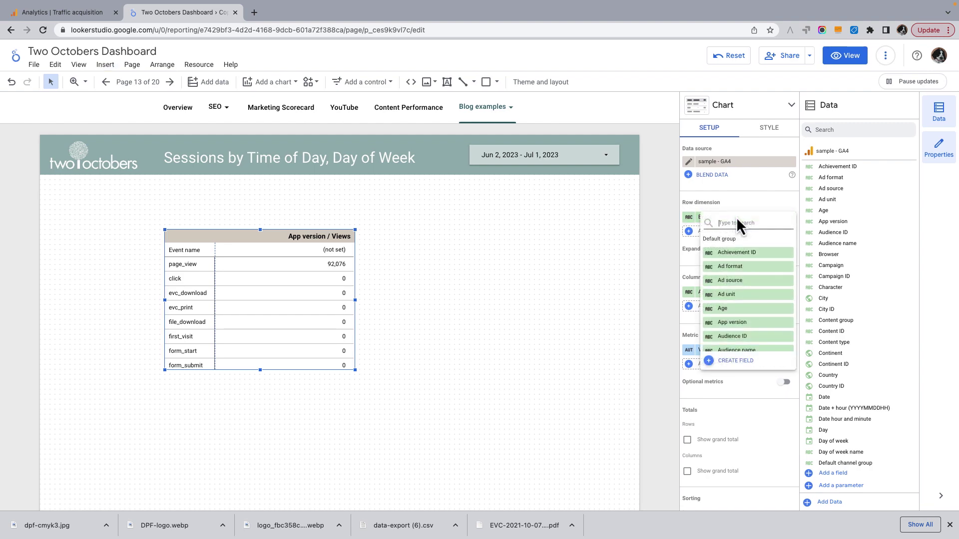
type("Hour")
left_click(735, 281)
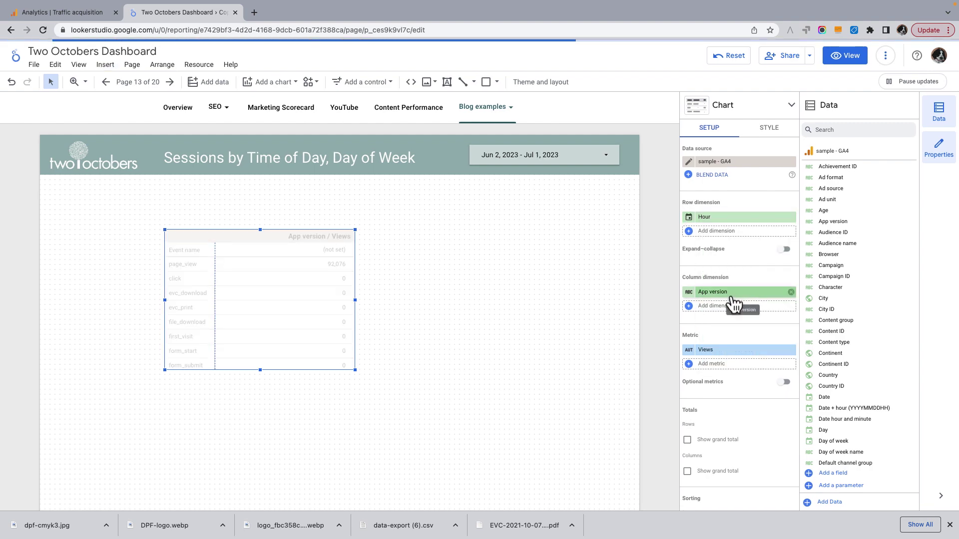
left_click(732, 294)
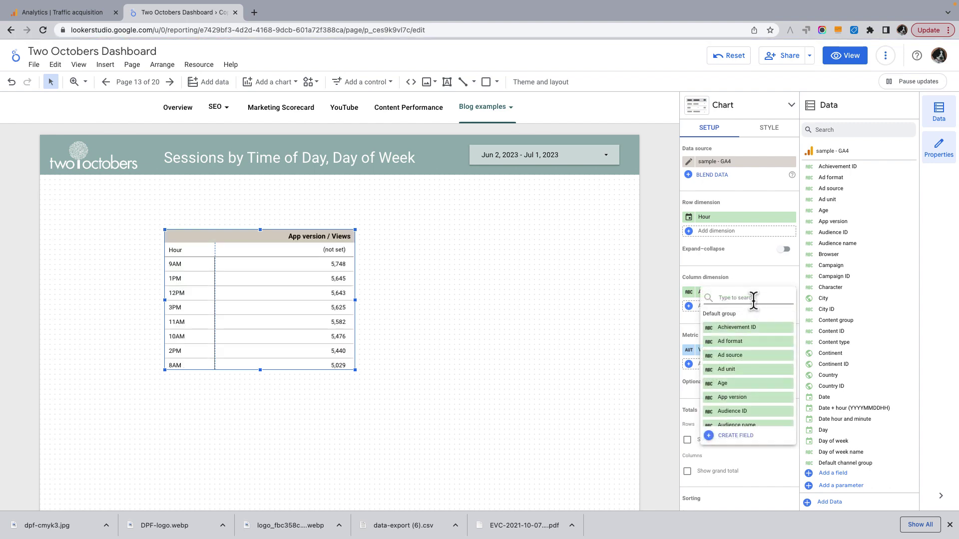
type("Day")
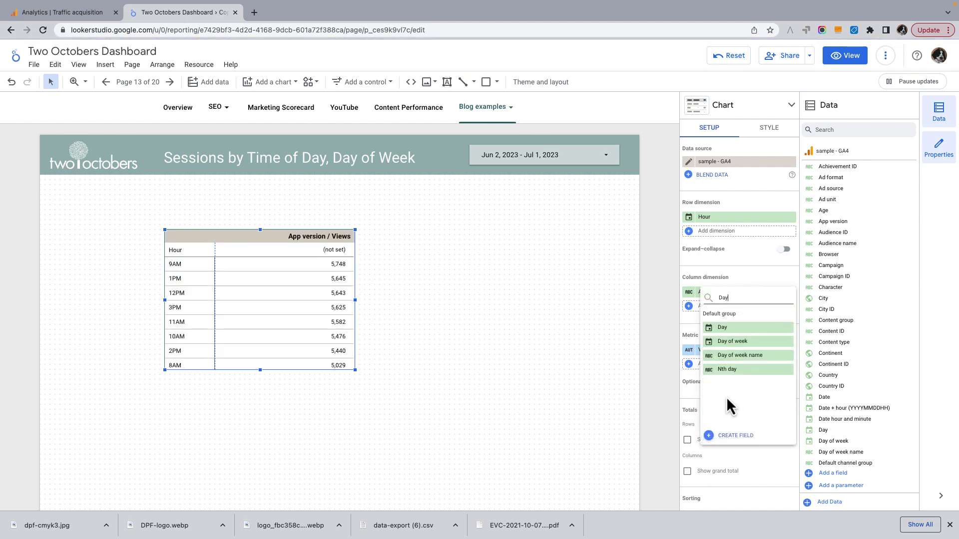
left_click(749, 355)
Step: Enlarge the pivot table to span a large area of the page
left_click_drag(353, 370, 544, 470)
left_click_drag(355, 229, 355, 200)
left_click_drag(165, 335, 131, 334)
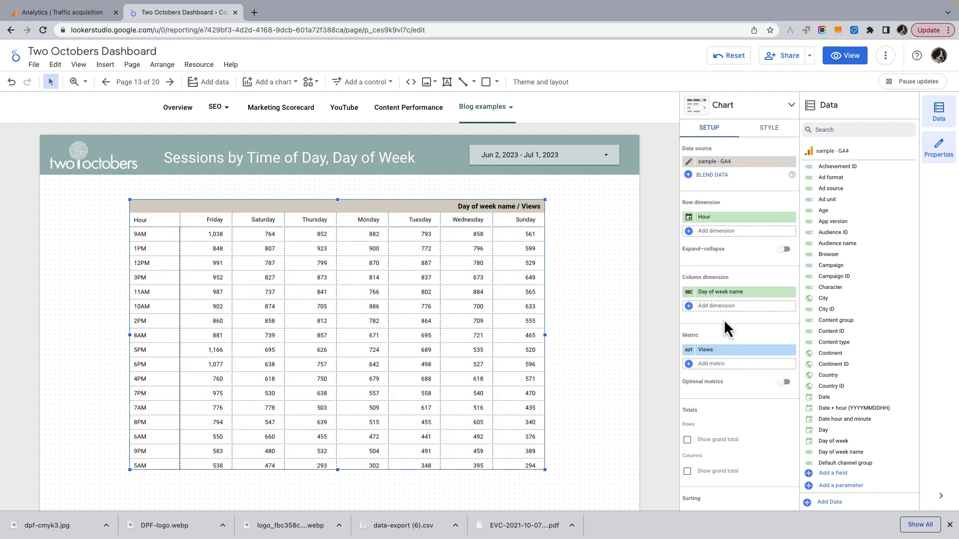
Step: Sort the pivot table rows by Hour in ascending order, starting at 12AM
scroll(739, 279, "down", 3)
scroll(749, 322, "down", 5)
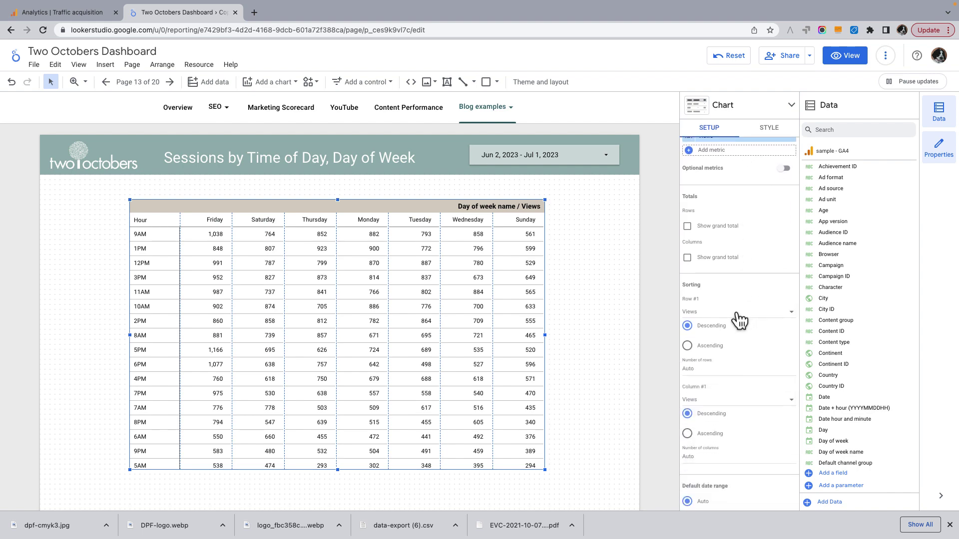
left_click(735, 313)
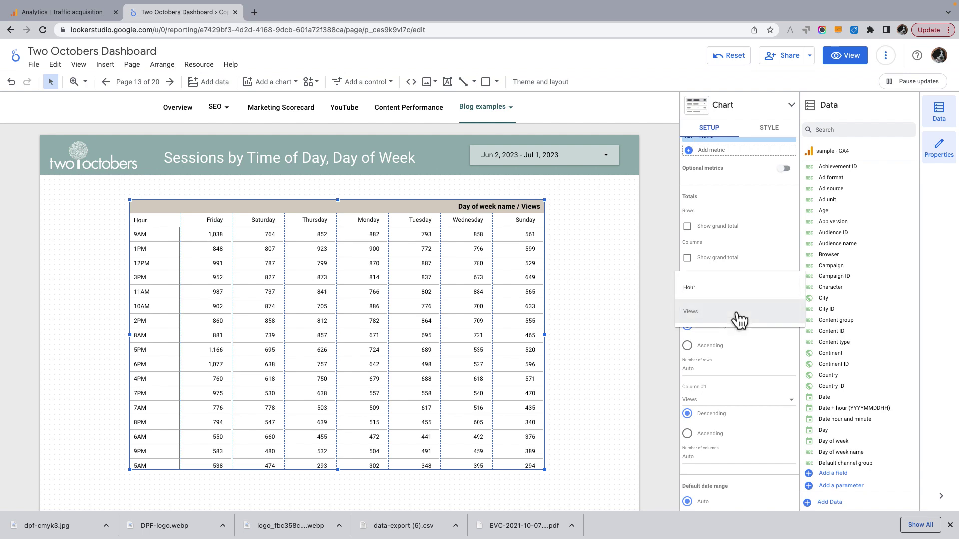
left_click(730, 289)
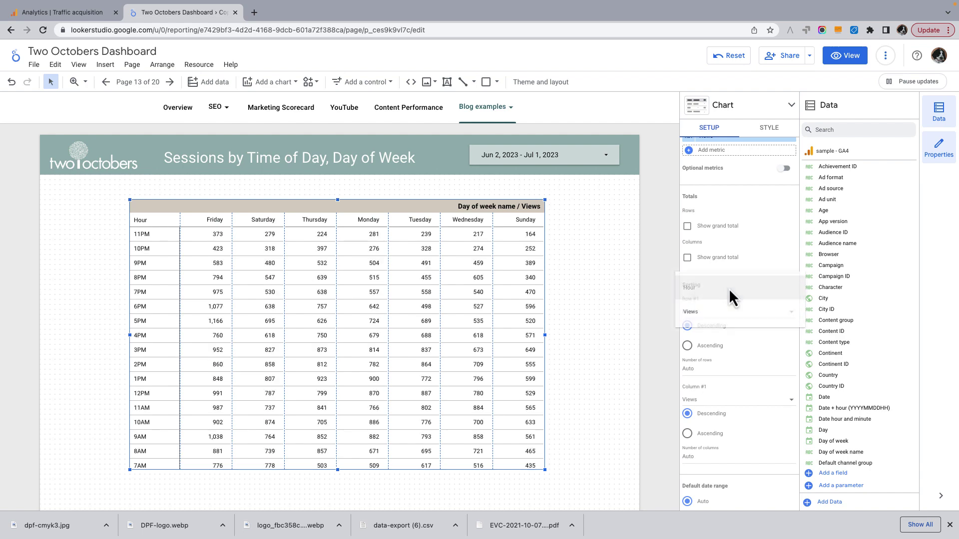
left_click(688, 346)
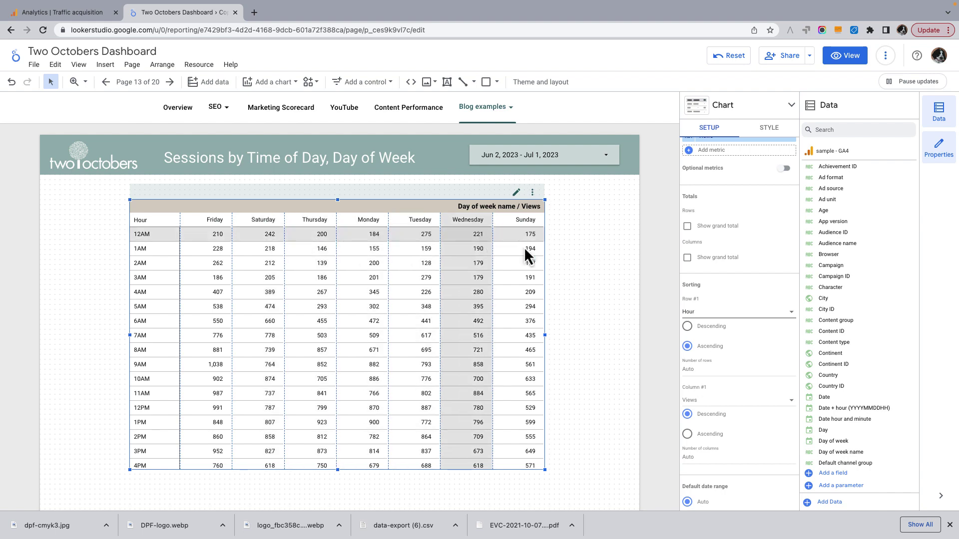
Step: Sort the pivot table columns by Day of week name
scroll(727, 338, "down", 2)
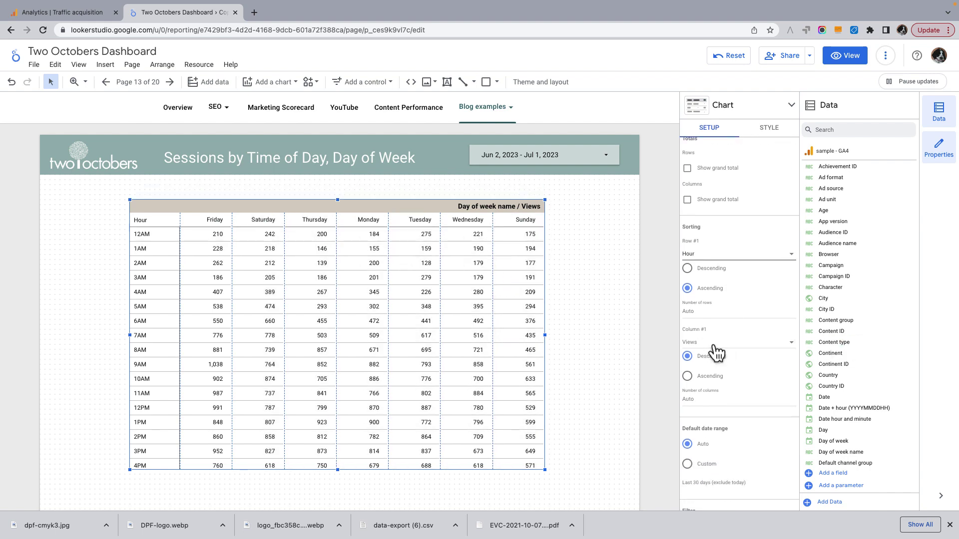
left_click(727, 342)
left_click(717, 320)
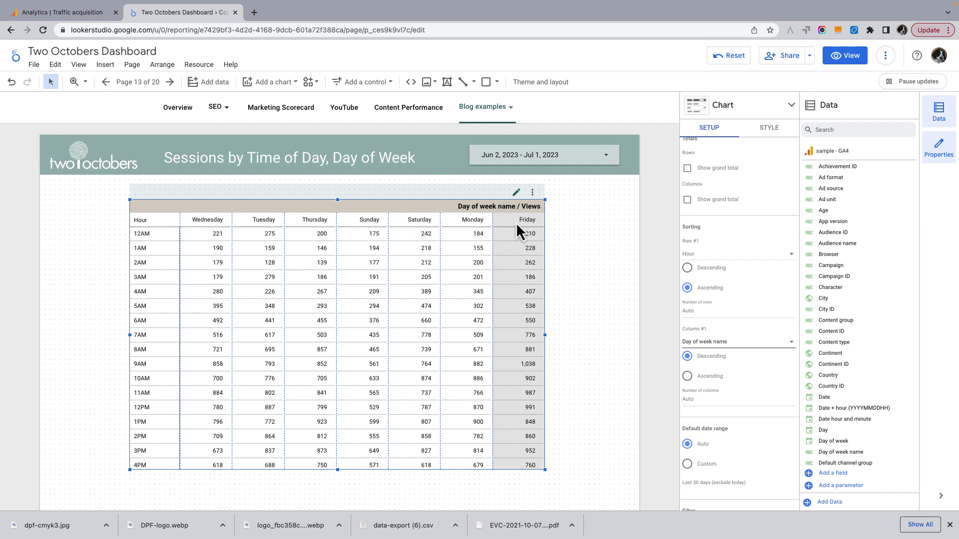
scroll(714, 290, "up", 5)
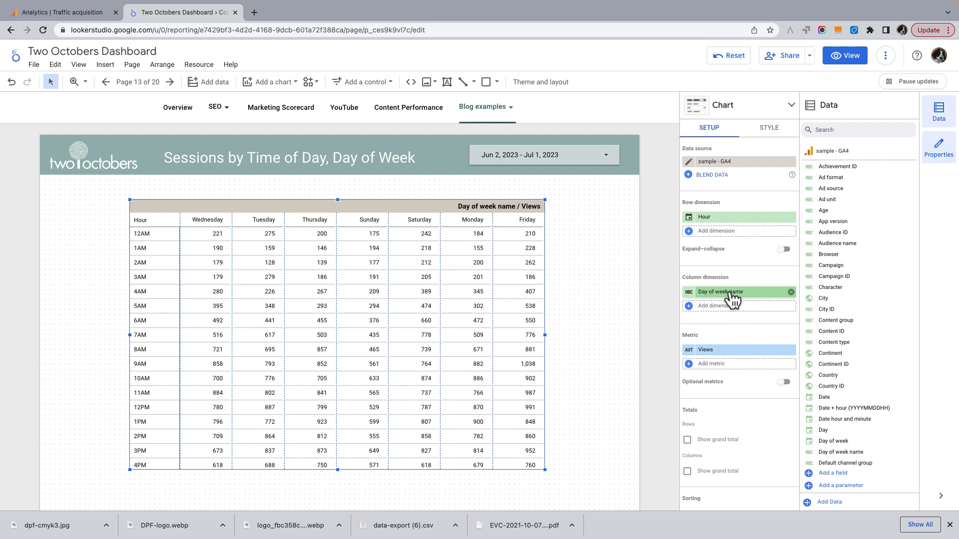
Step: Replace the column dimension with Date and set its type to Date & Time > Day of Week
left_click(731, 294)
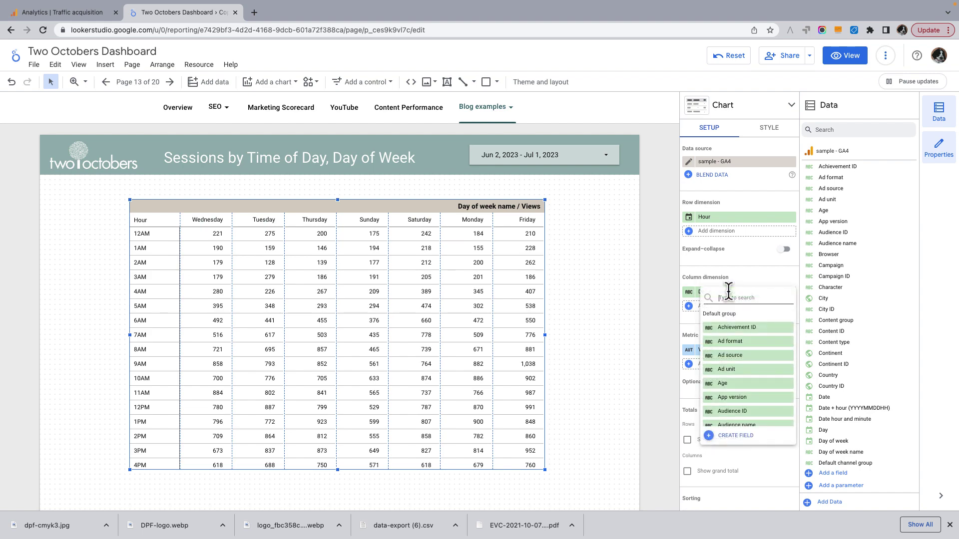
type("Date")
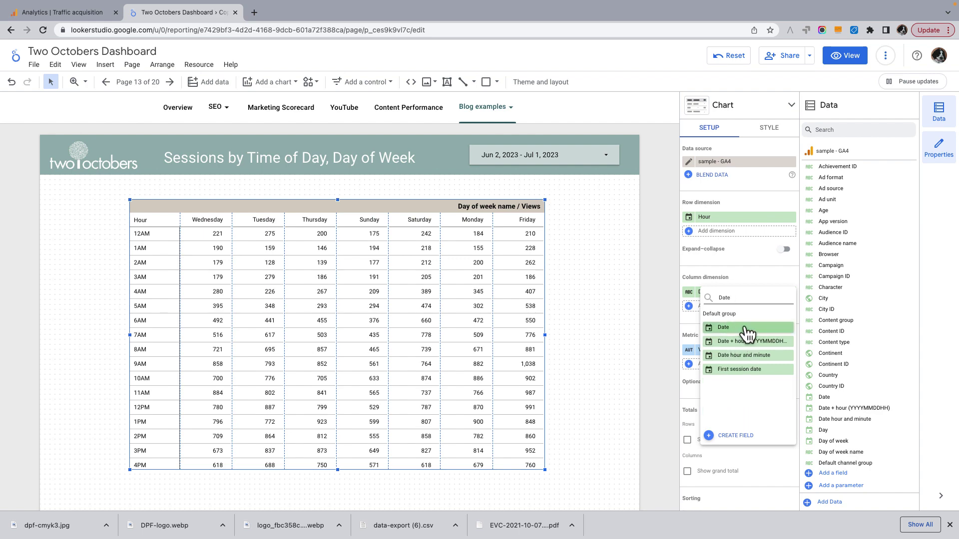
left_click(744, 327)
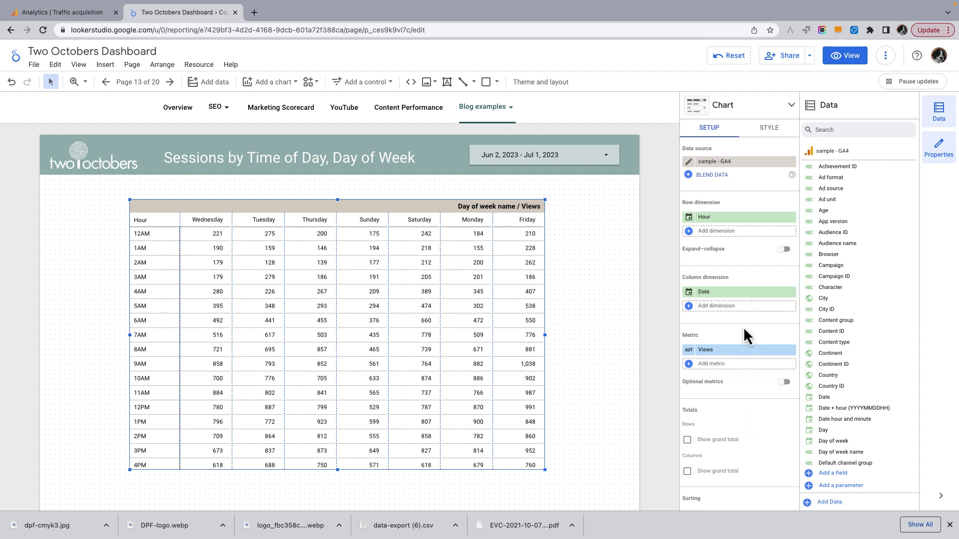
left_click(688, 292)
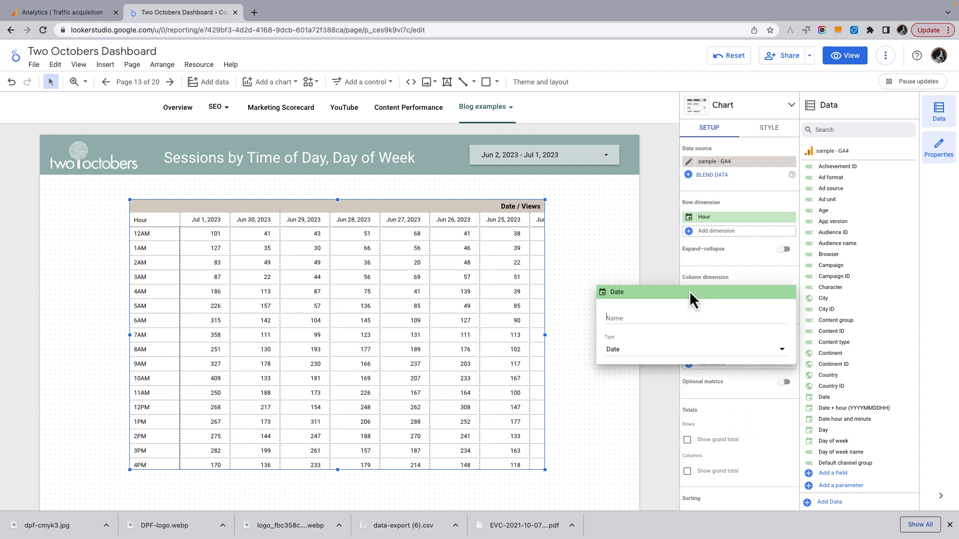
left_click(647, 356)
mouse_move(666, 392)
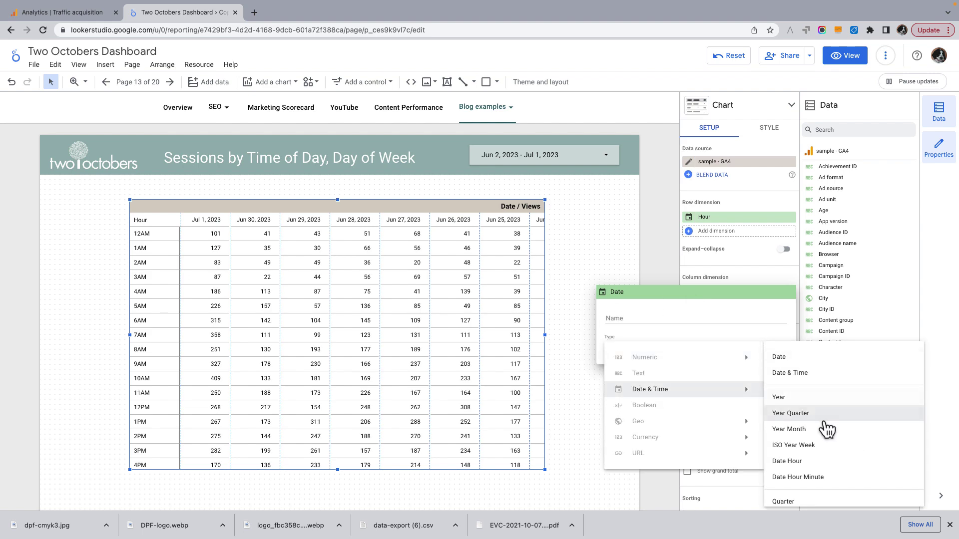
scroll(827, 429, "down", 3)
left_click(812, 443)
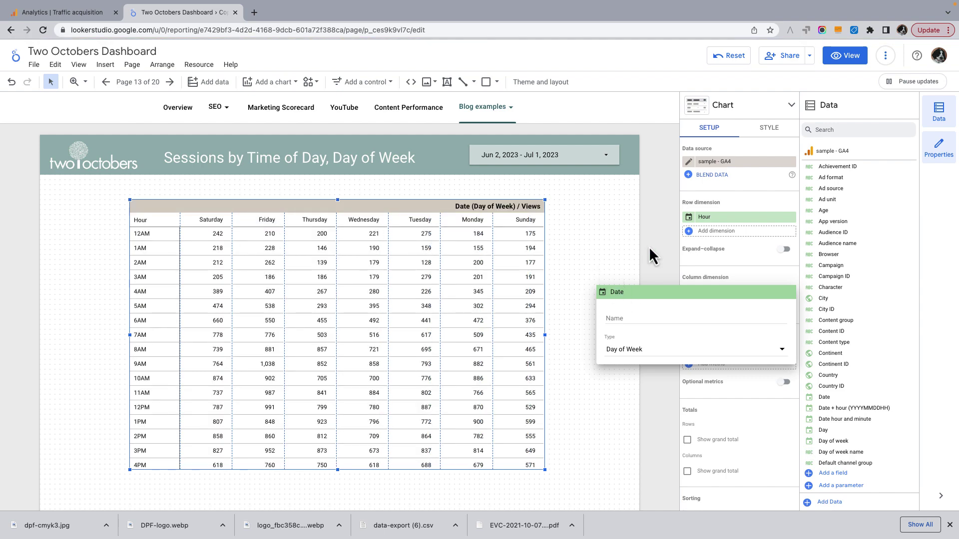
left_click(648, 269)
Step: Sort Column #1 ascending so weekdays run Sunday through Saturday
scroll(735, 338, "down", 2)
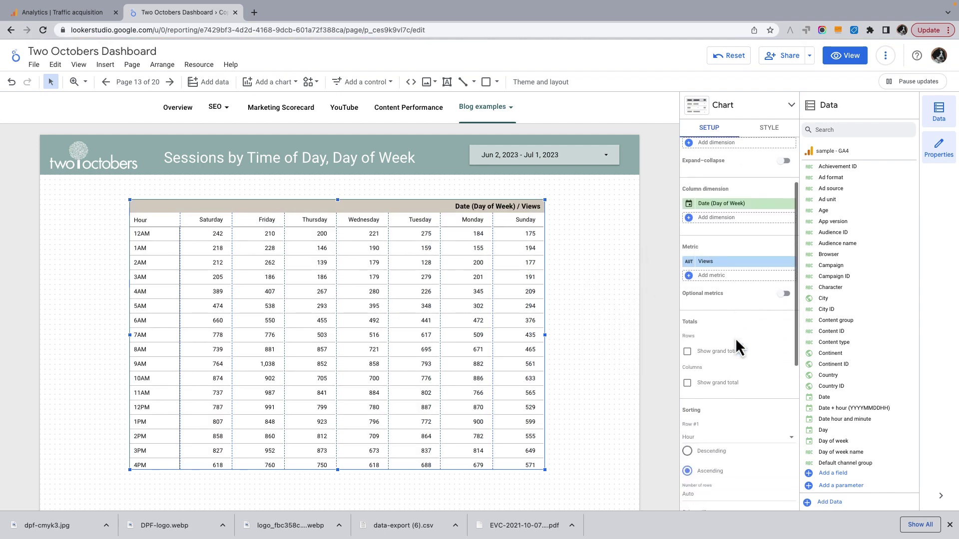
scroll(735, 338, "down", 1)
scroll(700, 429, "down", 1)
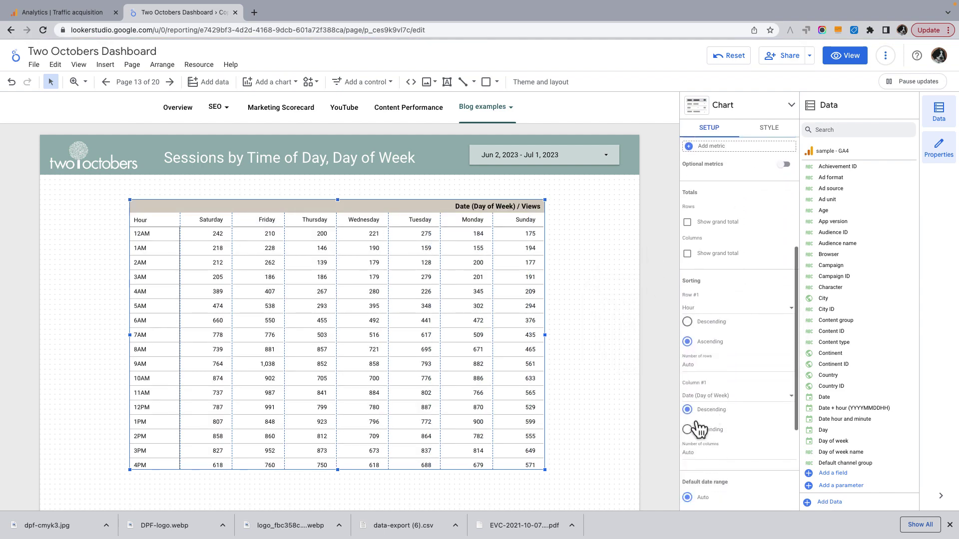
left_click(688, 429)
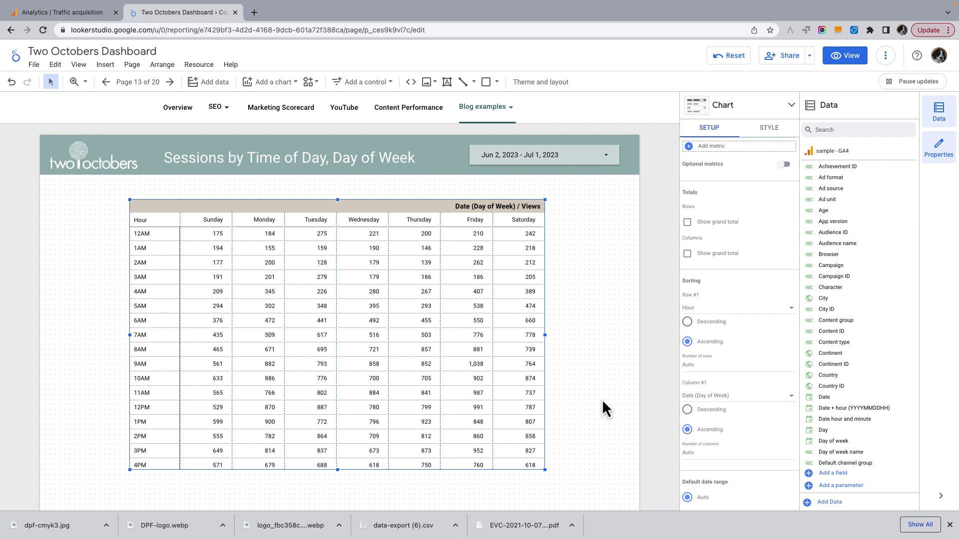
Step: Resize the table so every hour row through 11PM is visible
scroll(333, 451, "down", 1)
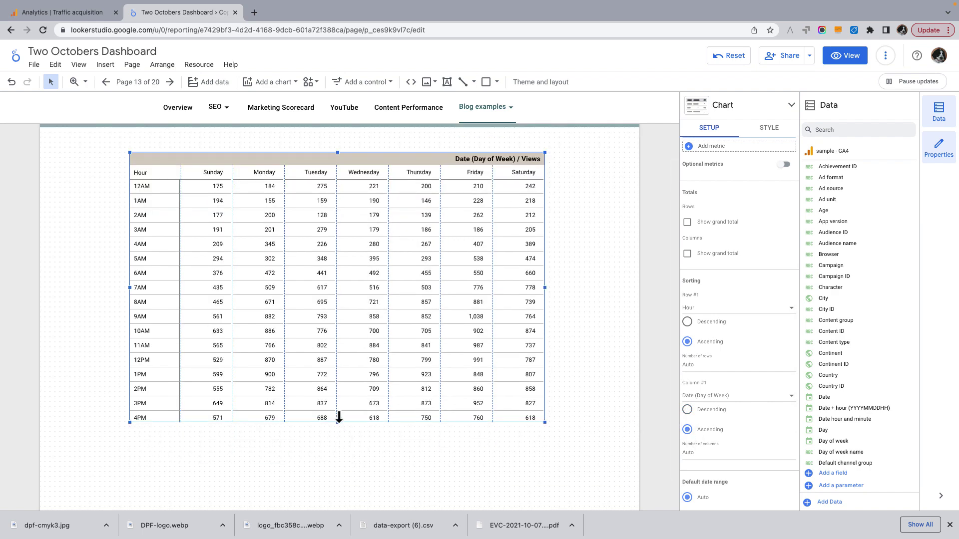
left_click_drag(336, 422, 336, 492)
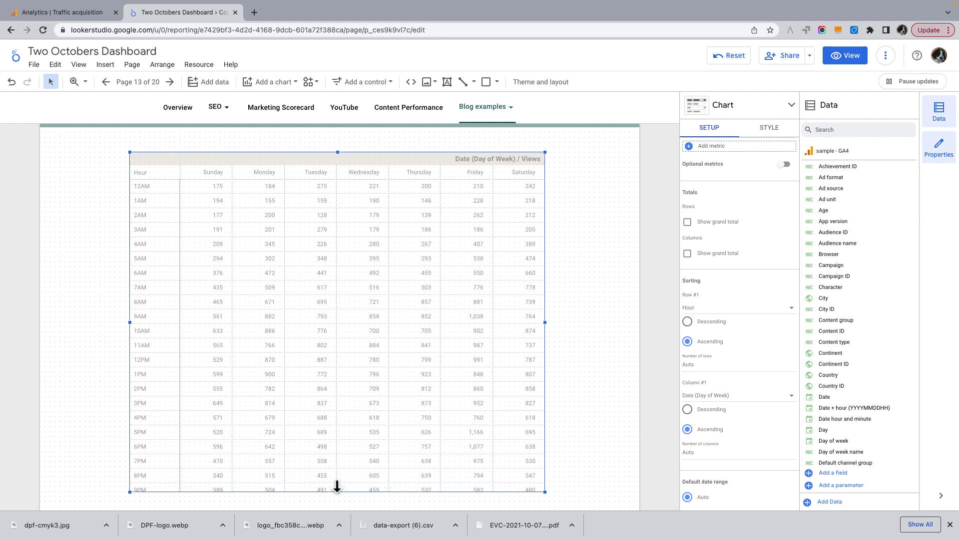
left_click_drag(338, 152, 337, 143)
scroll(592, 389, "down", 1)
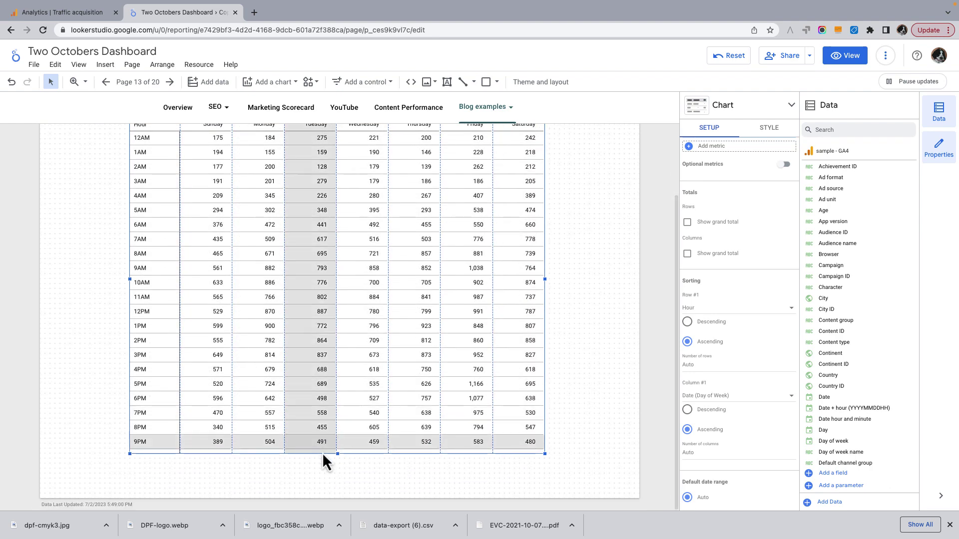
left_click_drag(337, 447, 343, 488)
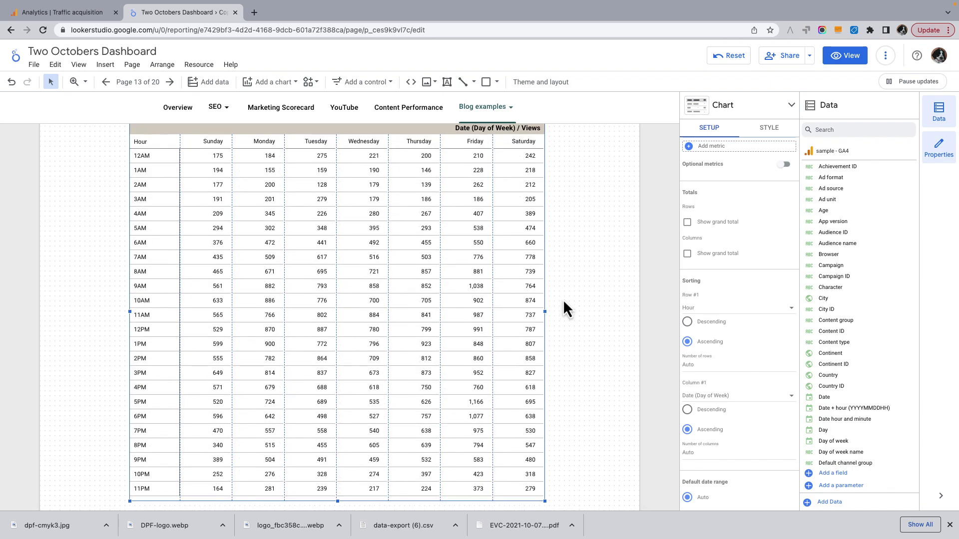
Step: Change the chart type to Pivot table with heatmap in the STYLE settings
left_click(761, 128)
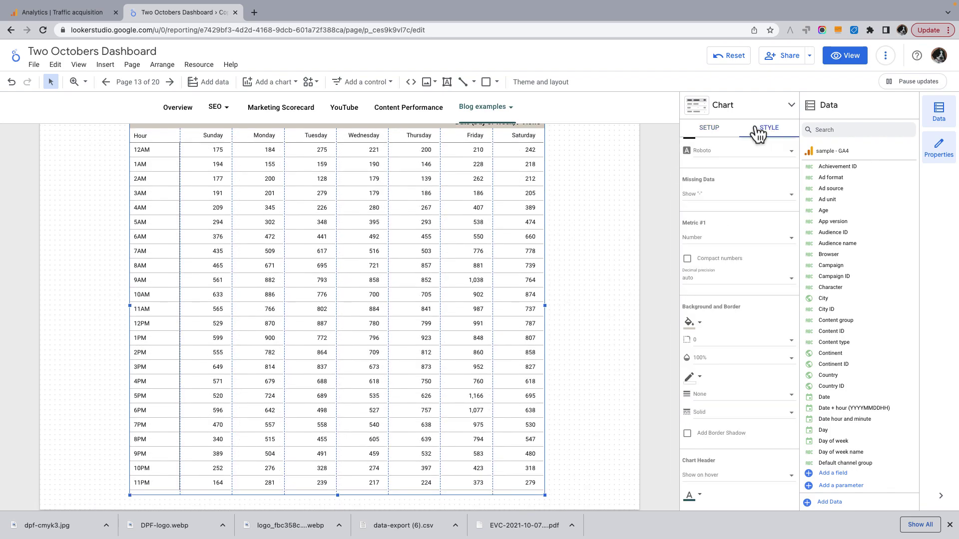
left_click(765, 110)
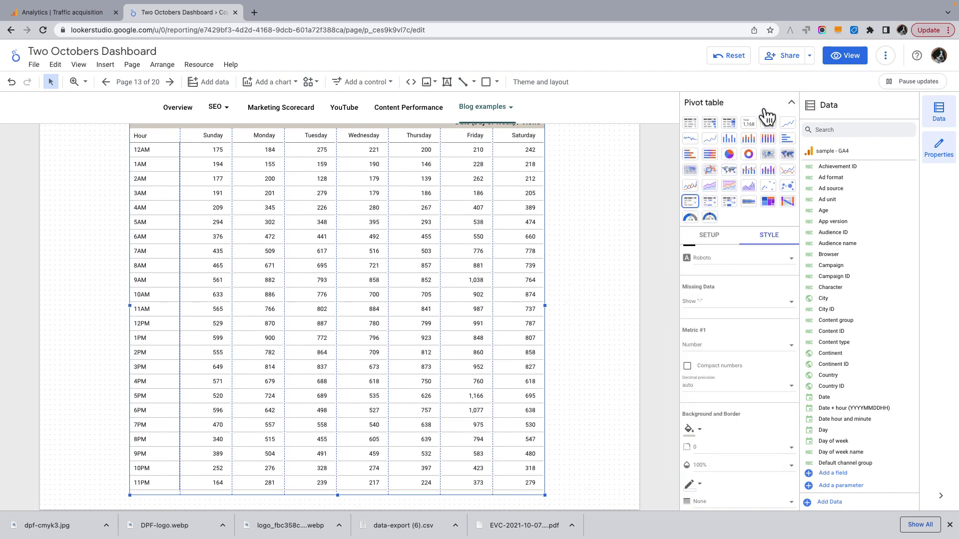
left_click(731, 206)
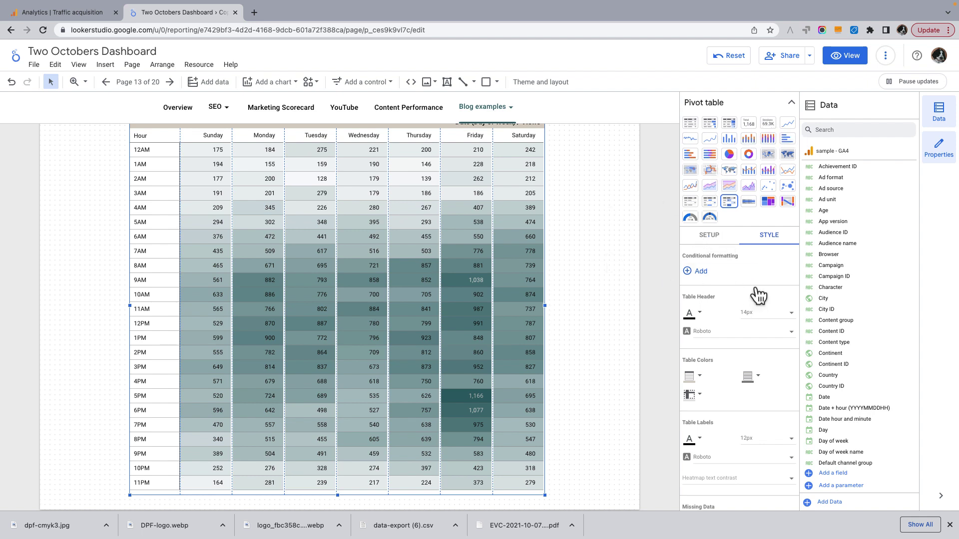
scroll(752, 250, "down", 3)
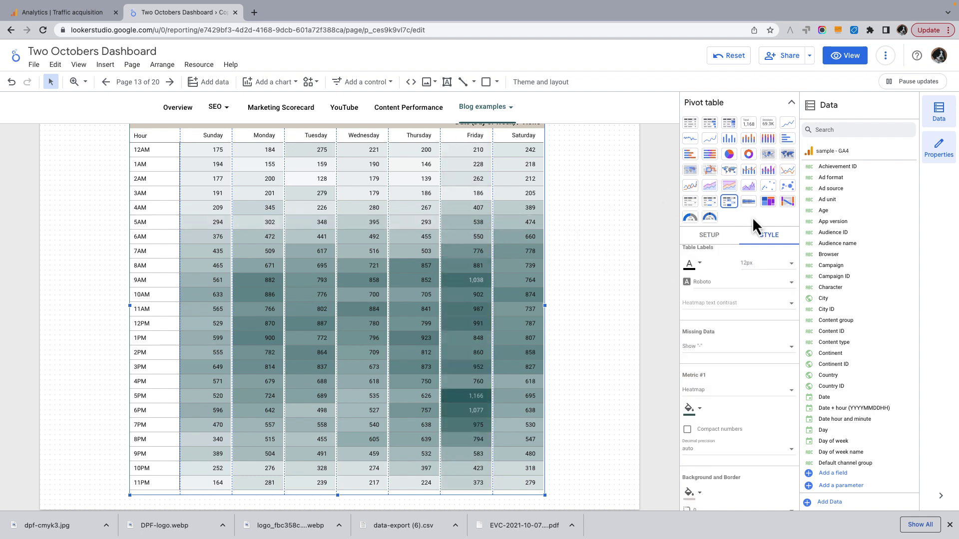
left_click(796, 105)
scroll(745, 241, "down", 4)
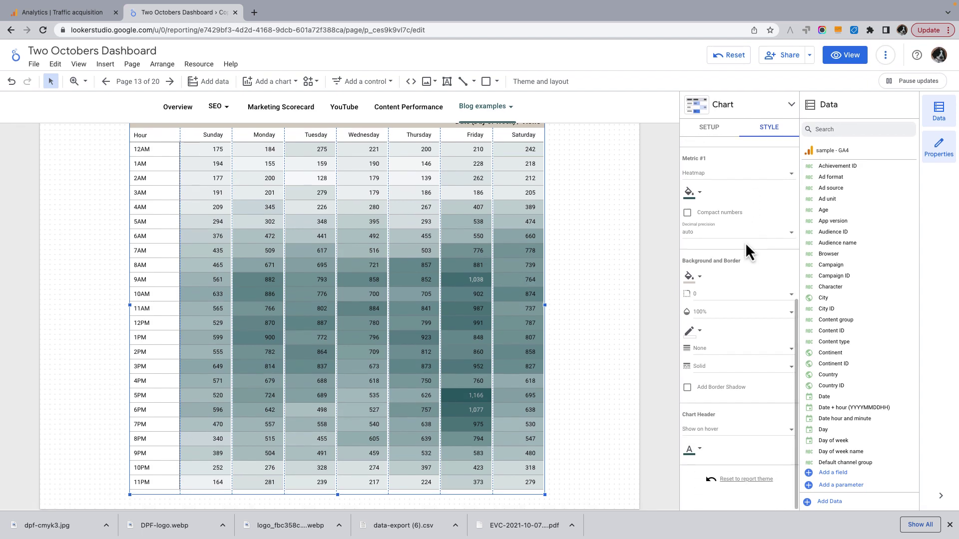
Step: Make the header text light green and the Metric #1 heatmap colour green
left_click(701, 455)
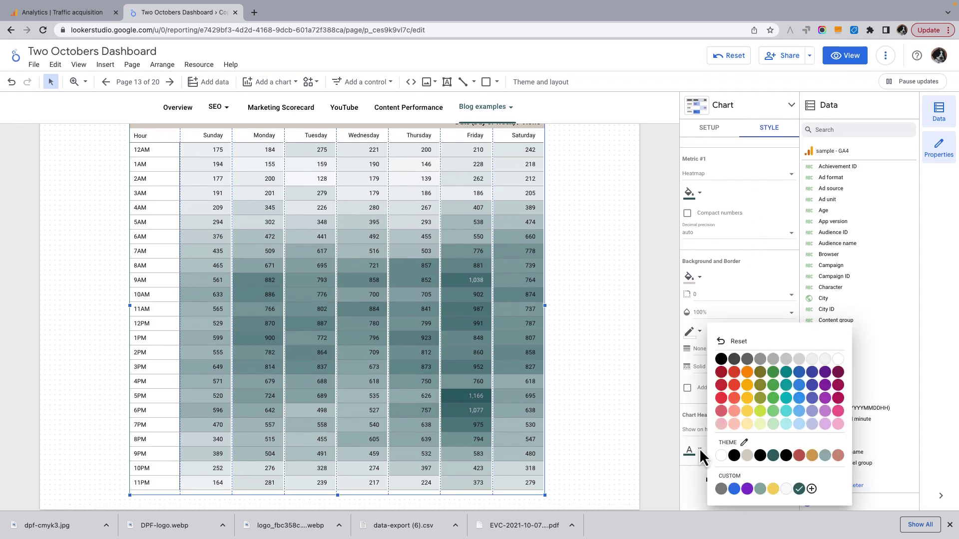
left_click(775, 411)
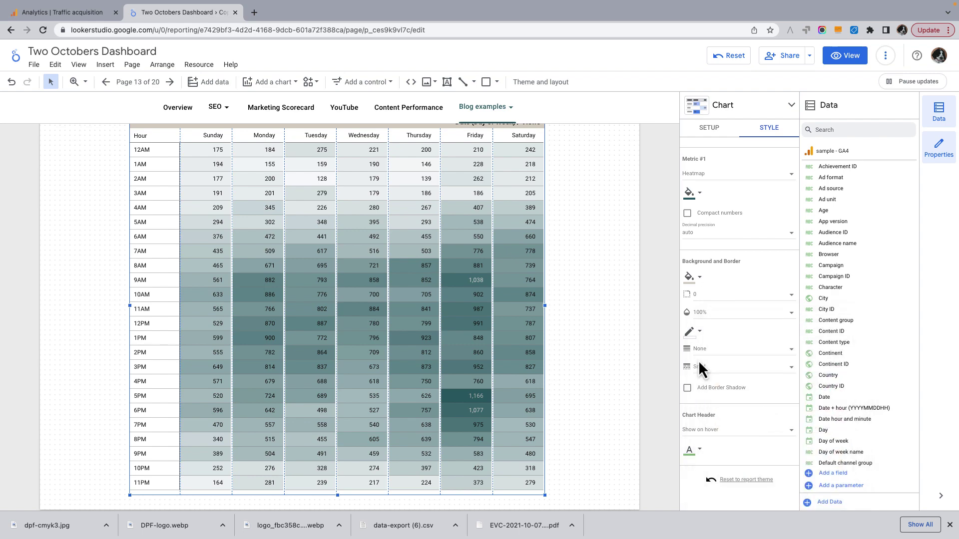
scroll(721, 296, "up", 2)
left_click(692, 295)
left_click(772, 364)
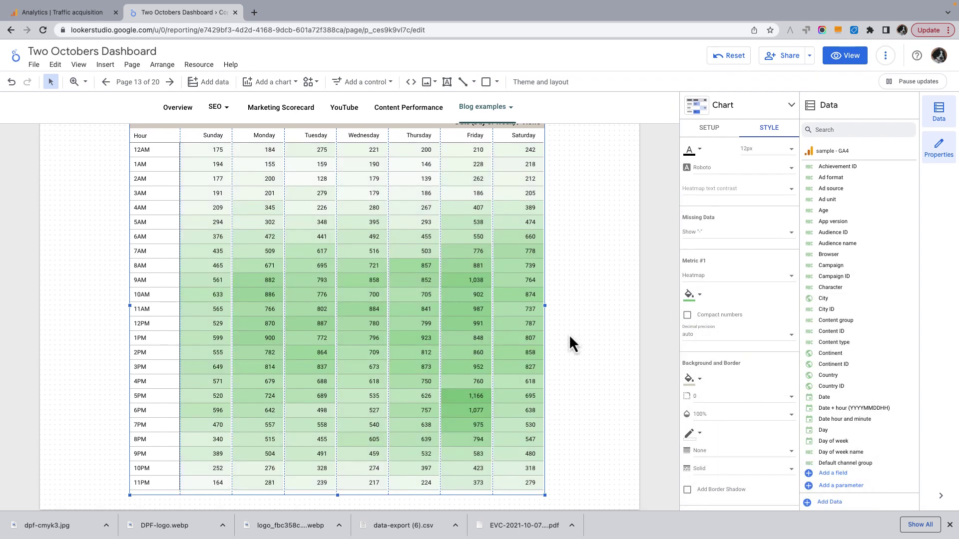
scroll(581, 337, "up", 3)
scroll(581, 337, "down", 2)
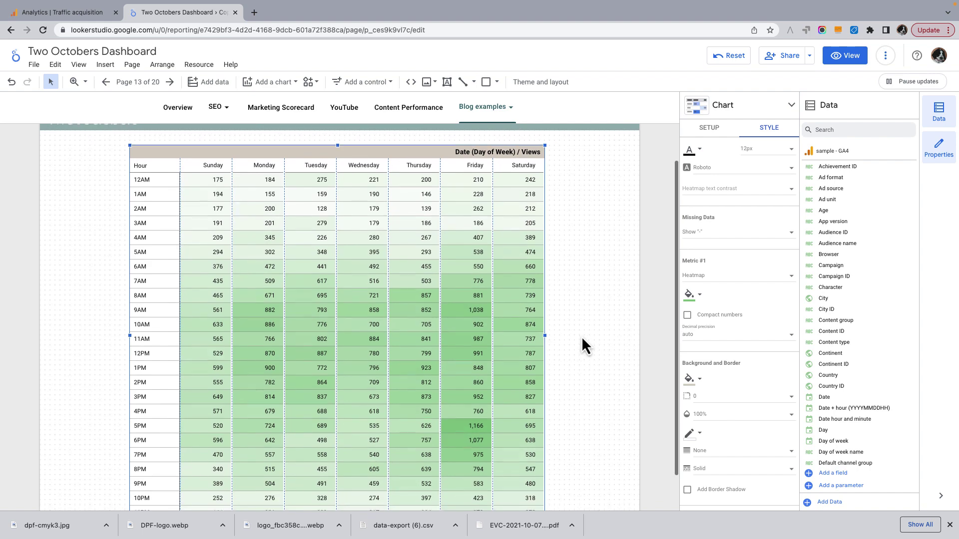
scroll(581, 336, "up", 1)
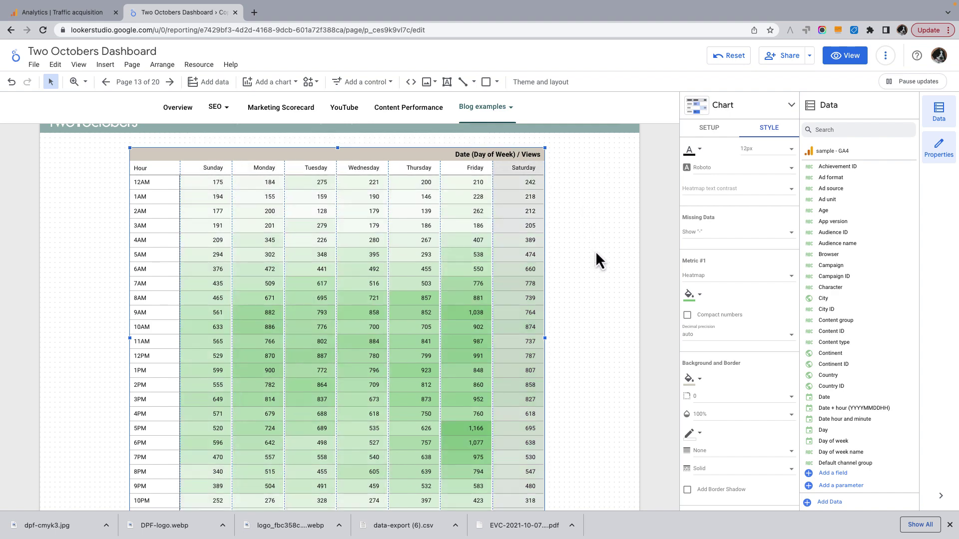
scroll(595, 251, "up", 2)
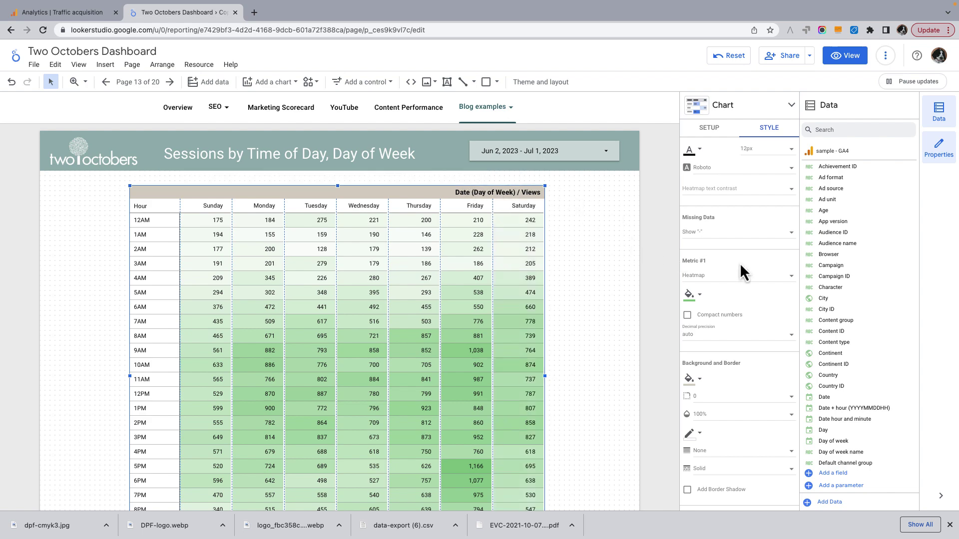
scroll(741, 263, "down", 2)
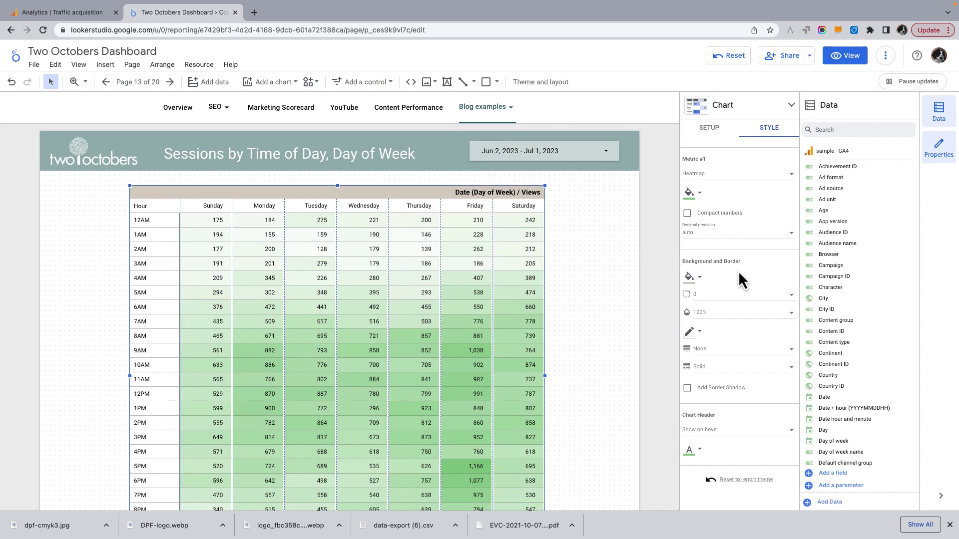
Step: Set the table header background colour to Transparent
left_click(700, 277)
left_click(709, 260)
scroll(708, 255, "up", 4)
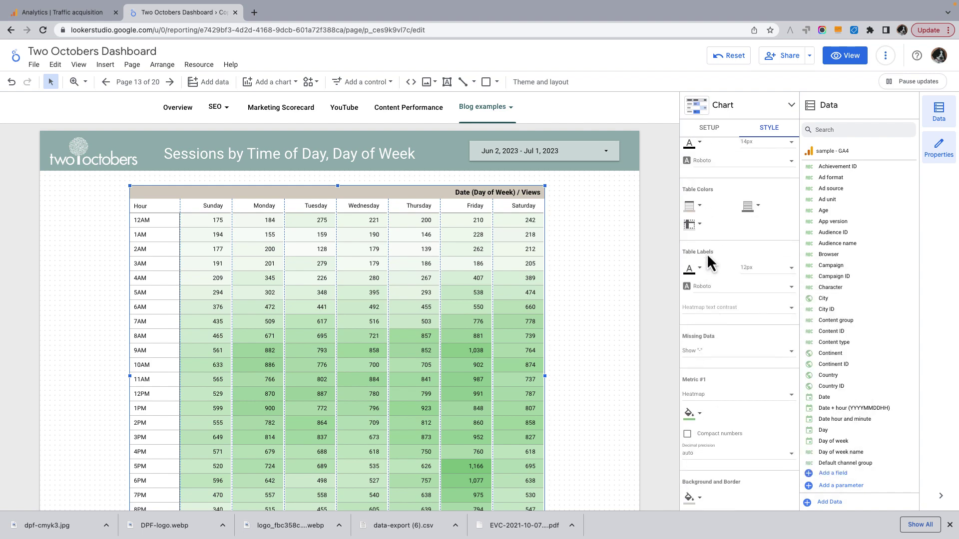
left_click(701, 205)
left_click(799, 211)
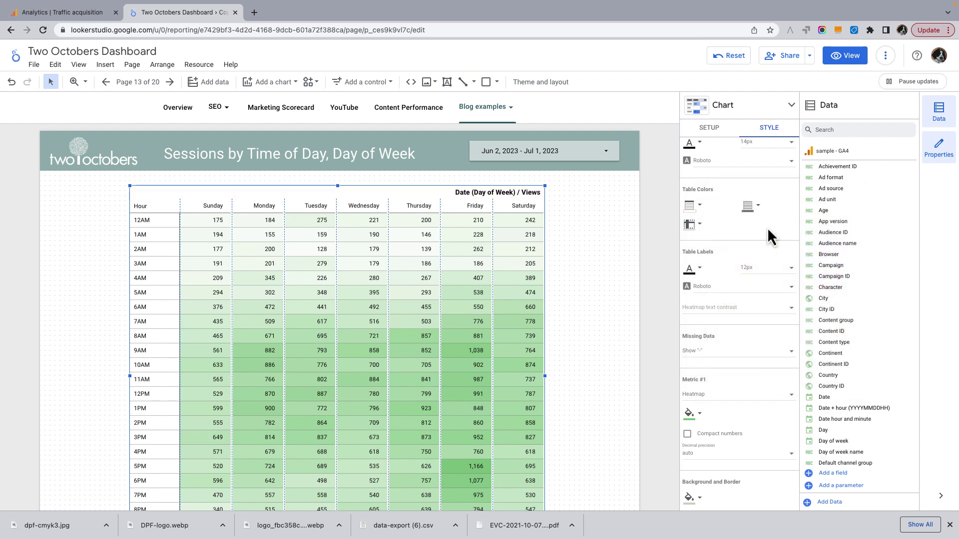
Step: Set the table header font colour to white so the header disappears
scroll(748, 221, "up", 1)
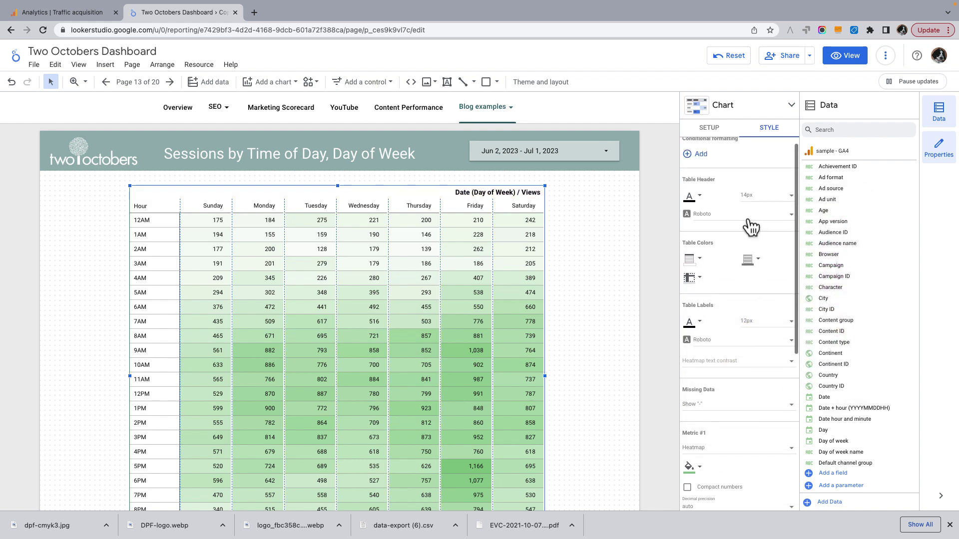
left_click(700, 196)
left_click(838, 224)
left_click(610, 242)
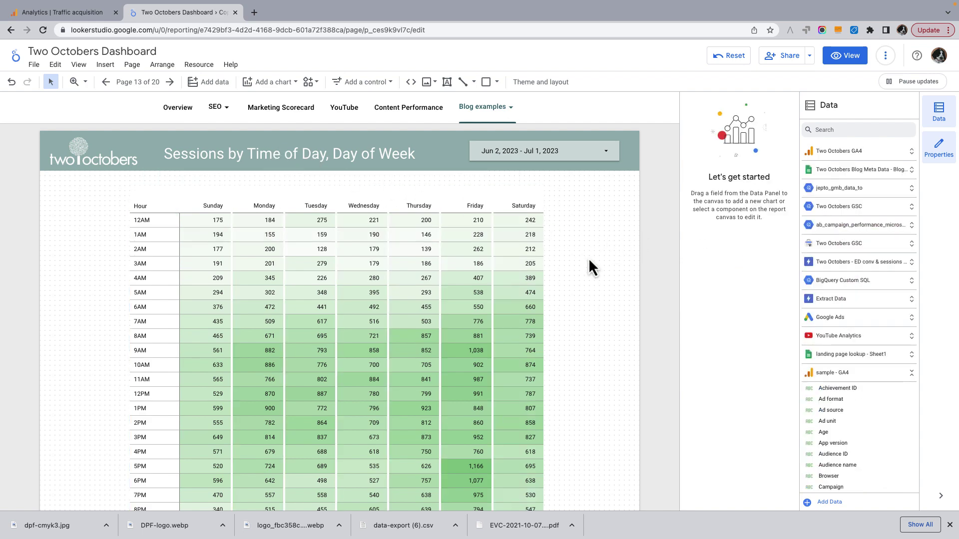
scroll(589, 260, "down", 3)
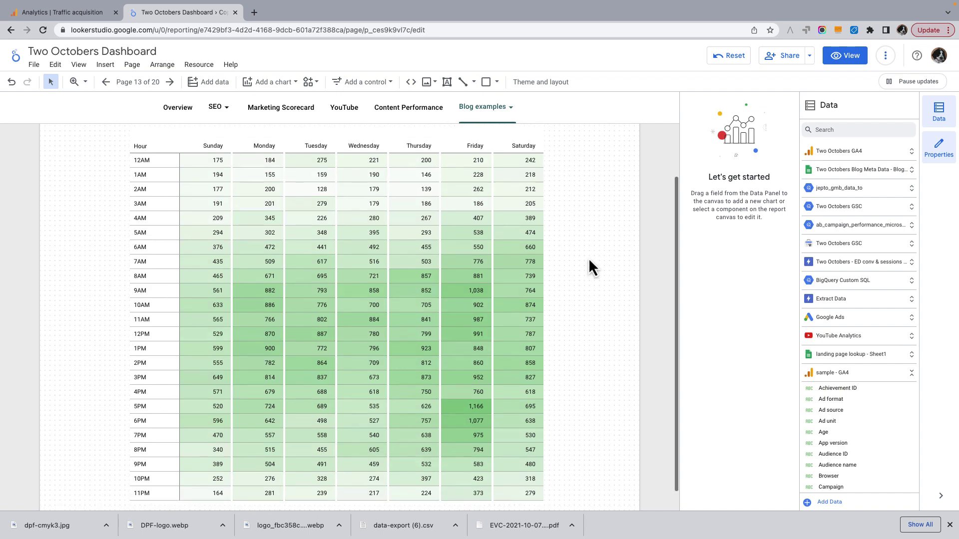